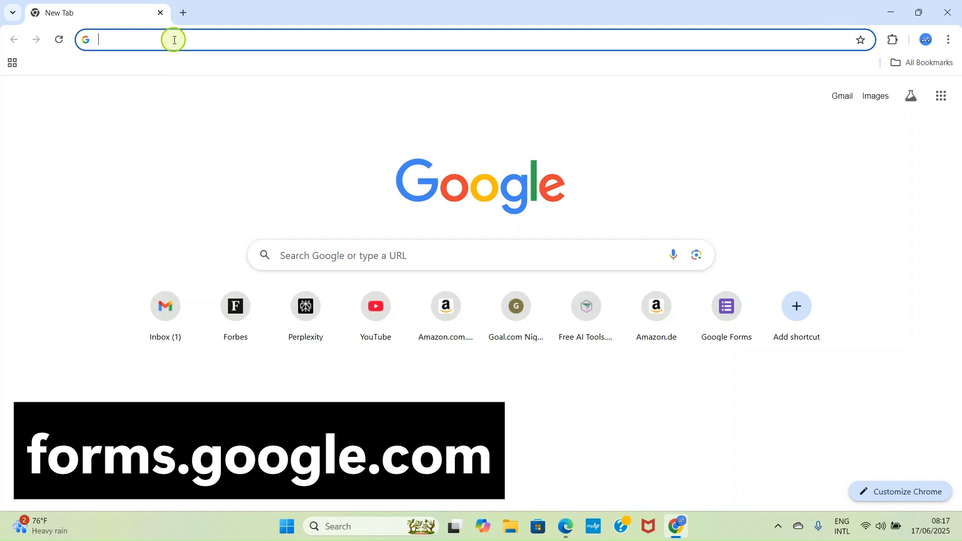
- Go to forms.google.com to reach the Google Forms home page
text(forms.google.com)
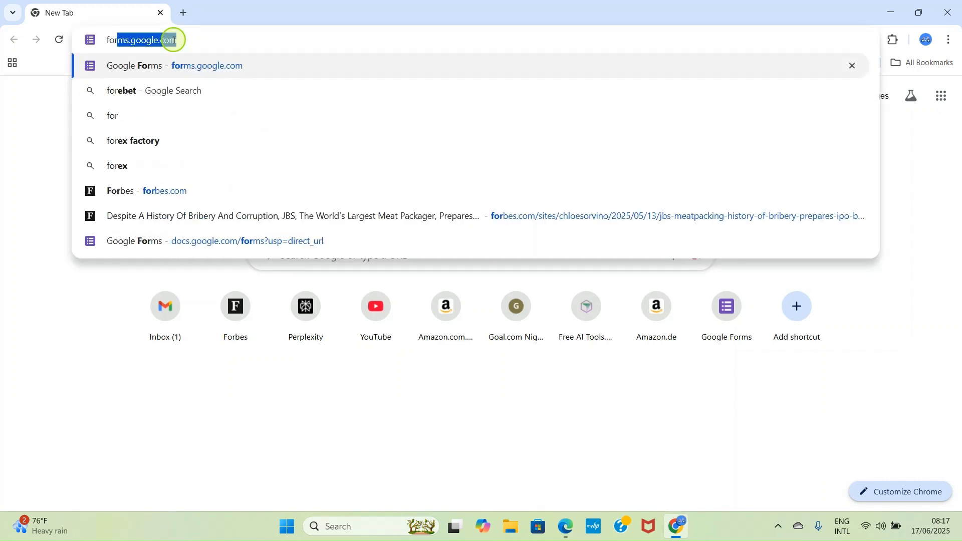
click(210, 43)
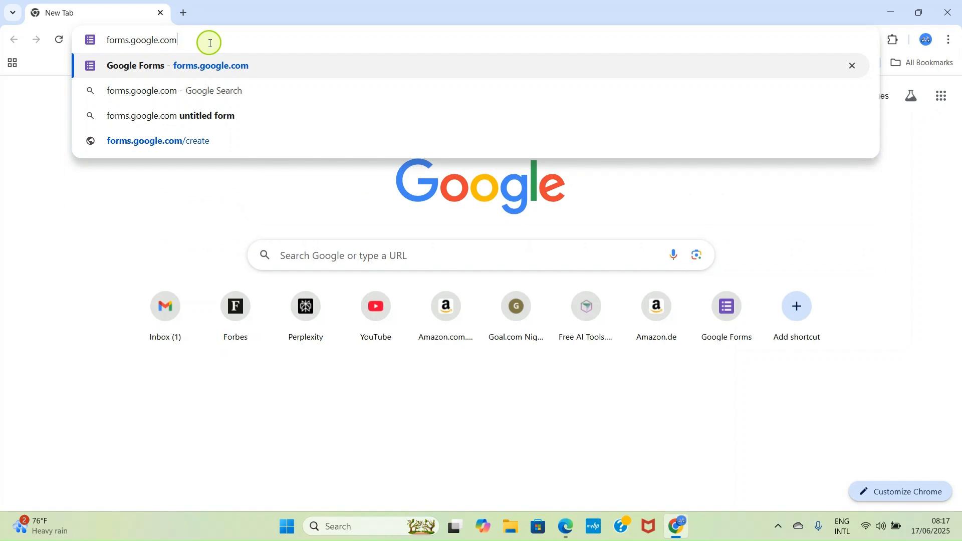
key(Return)
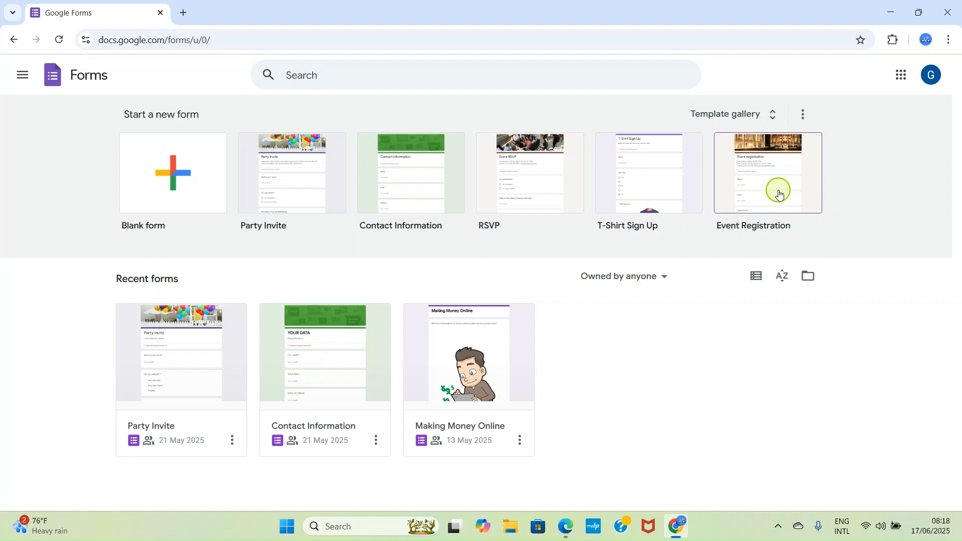
- Browse the template gallery and create a new form from the Event Registration template
click(722, 121)
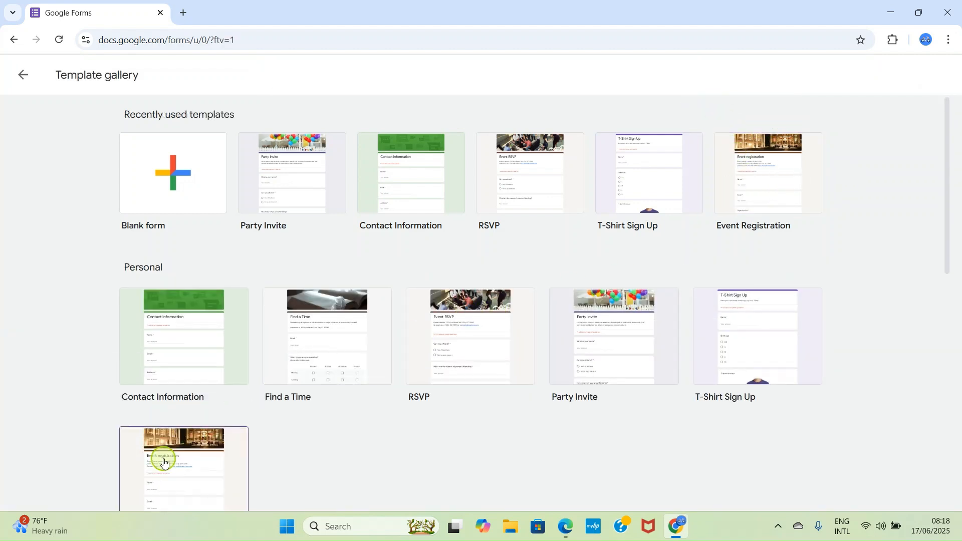
scroll(475, 406, down, 3)
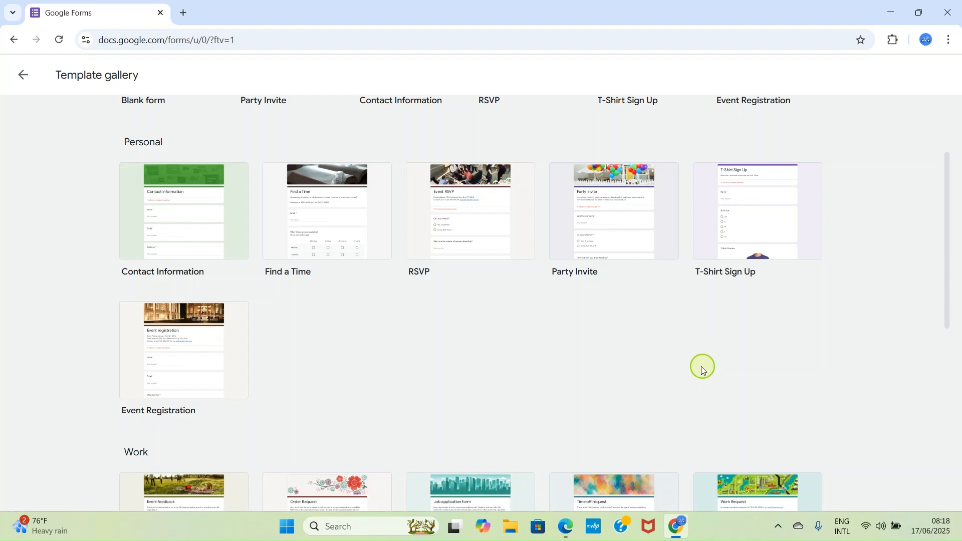
scroll(702, 365, up, 3)
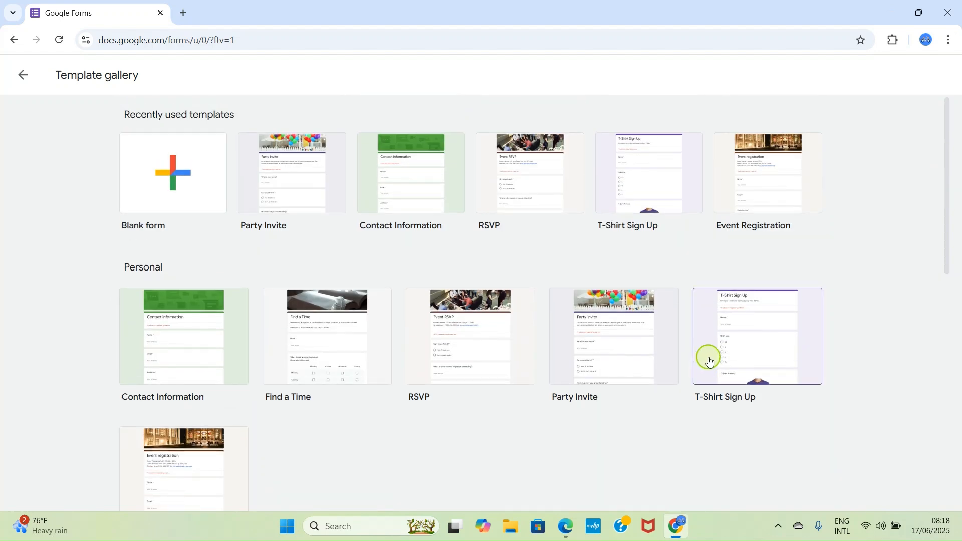
click(766, 189)
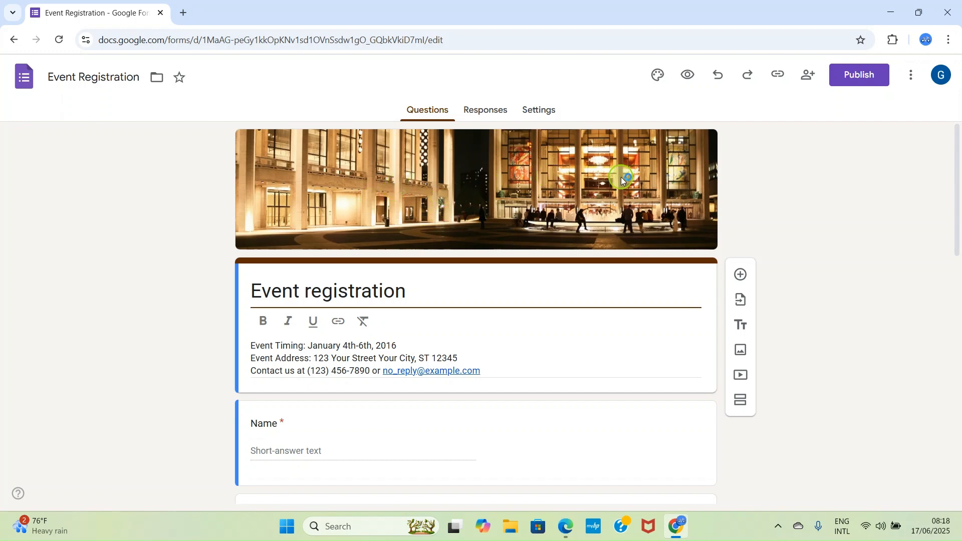
- Replace the form title with "Godwin Tech Creators Seminar" and make it bold
scroll(525, 170, down, 2)
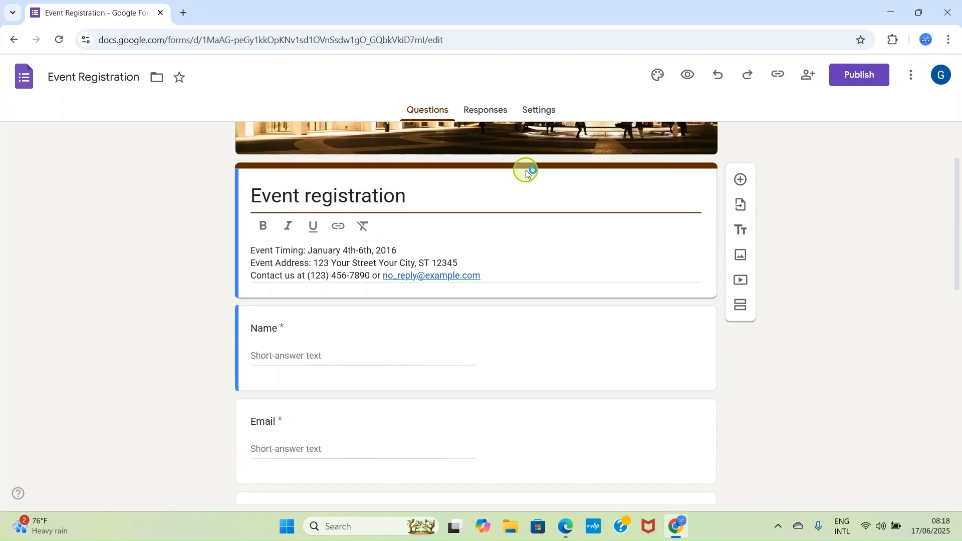
scroll(525, 170, up, 2)
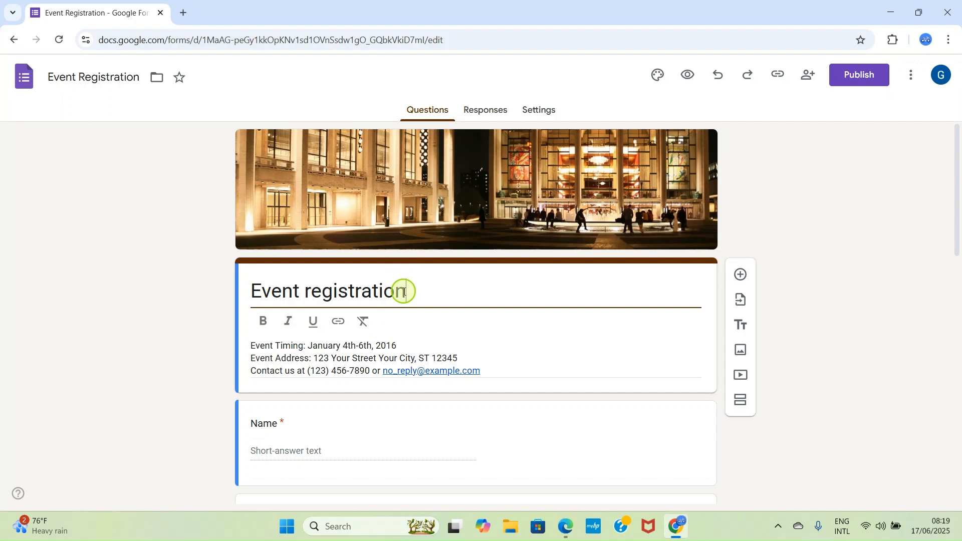
triple_click(404, 291)
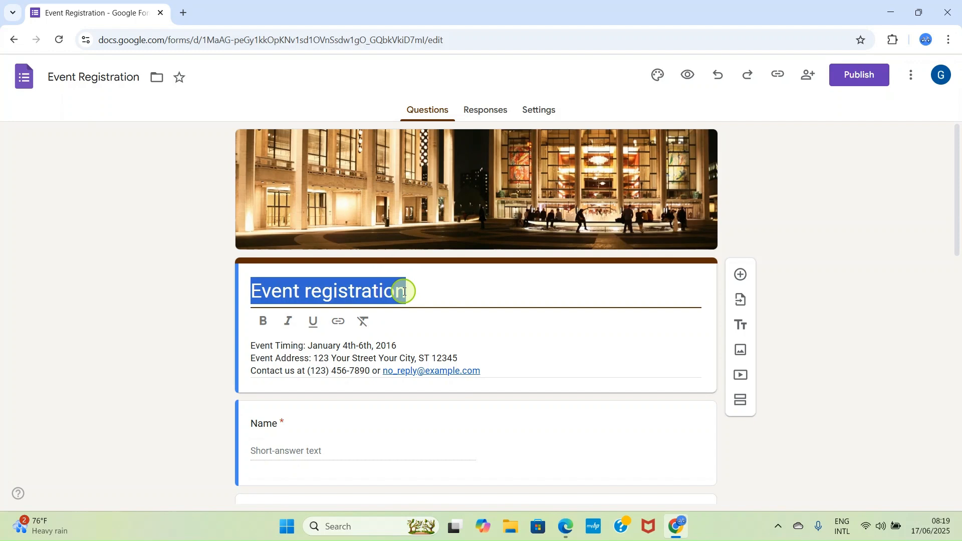
text(Godwin Tech Creators Seminar)
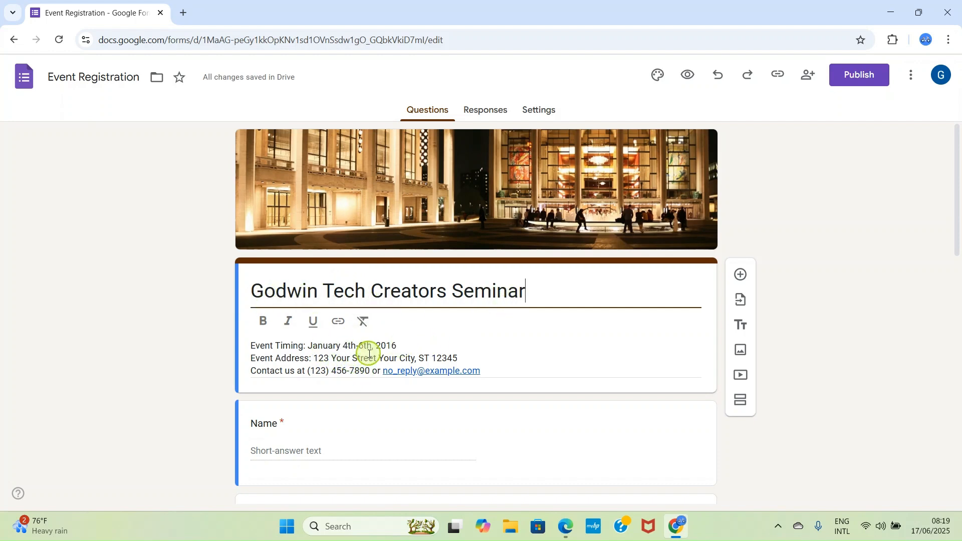
triple_click(525, 300)
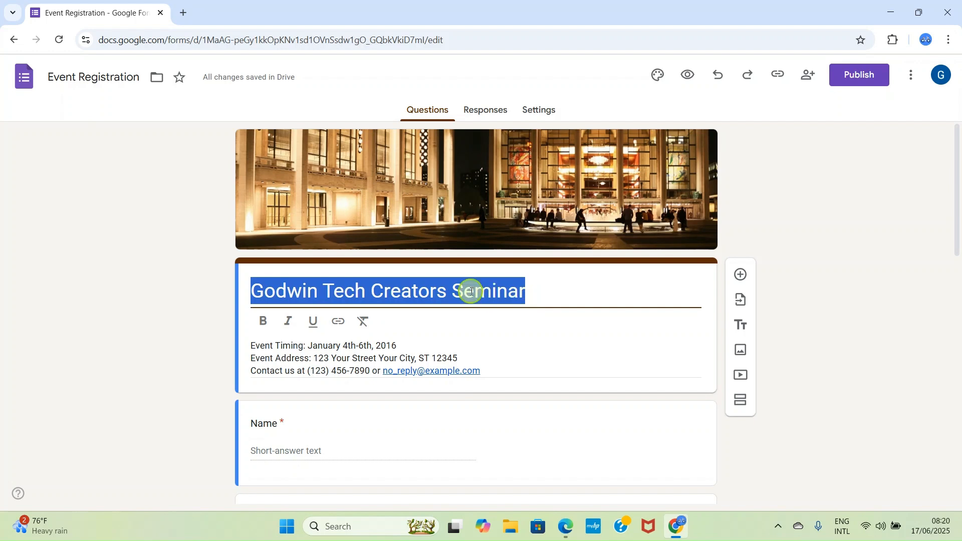
click(265, 323)
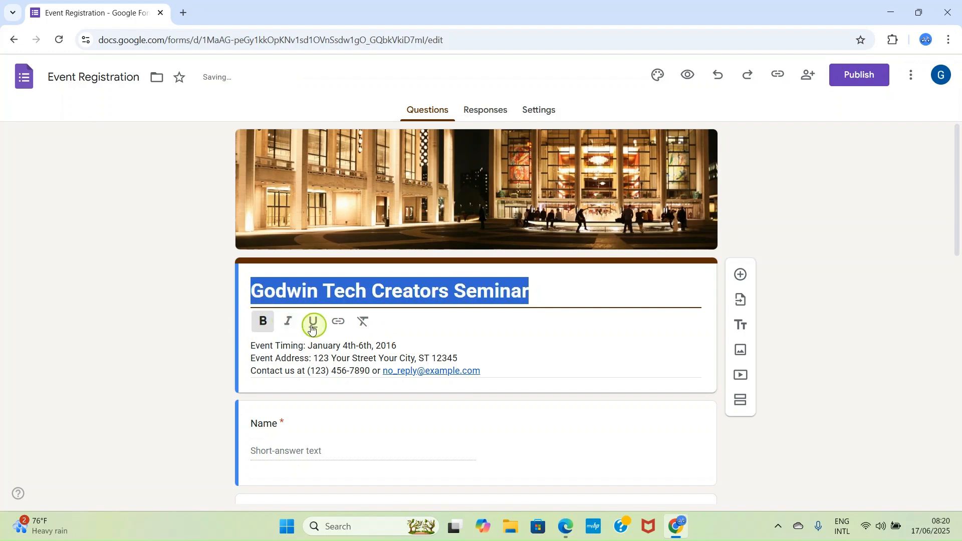
- Change the event timing in the form description to July 20, 2025
triple_click(418, 348)
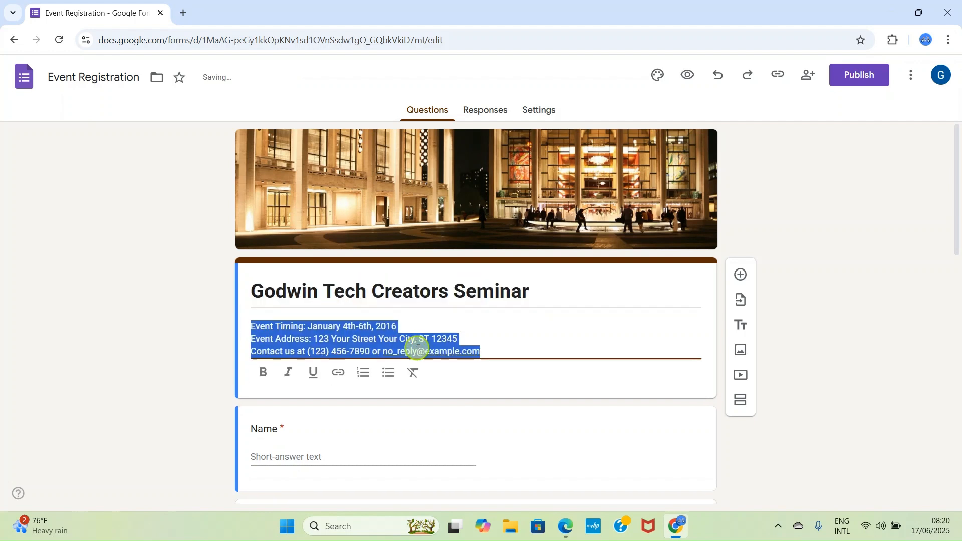
click(404, 321)
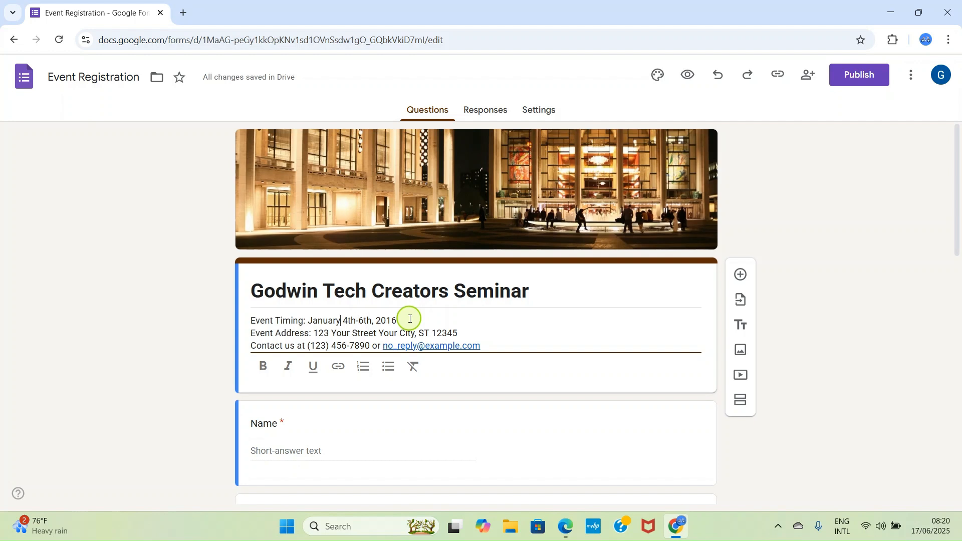
key(BackSpace)
key(BackSpace)
key(BackSpace)
key(BackSpace)
key(BackSpace)
key(BackSpace)
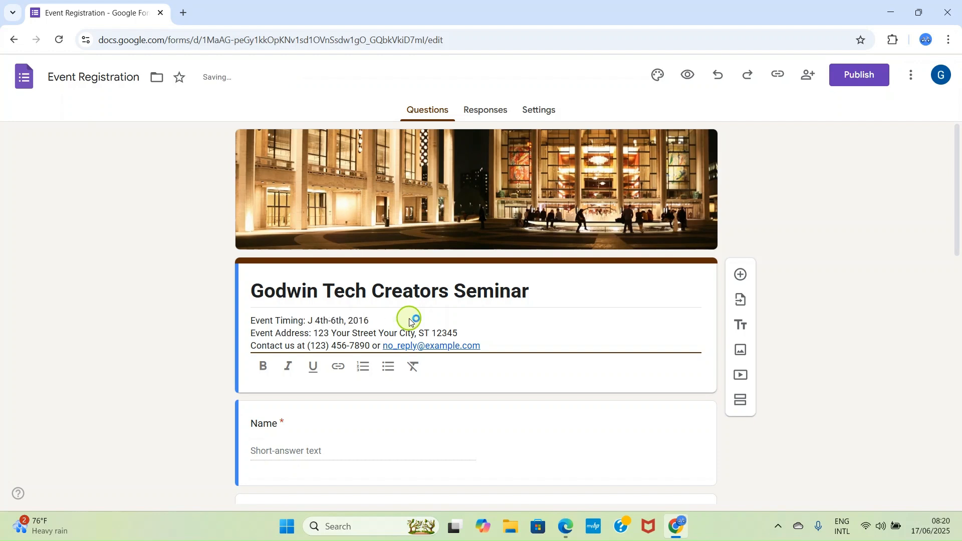
text(uly)
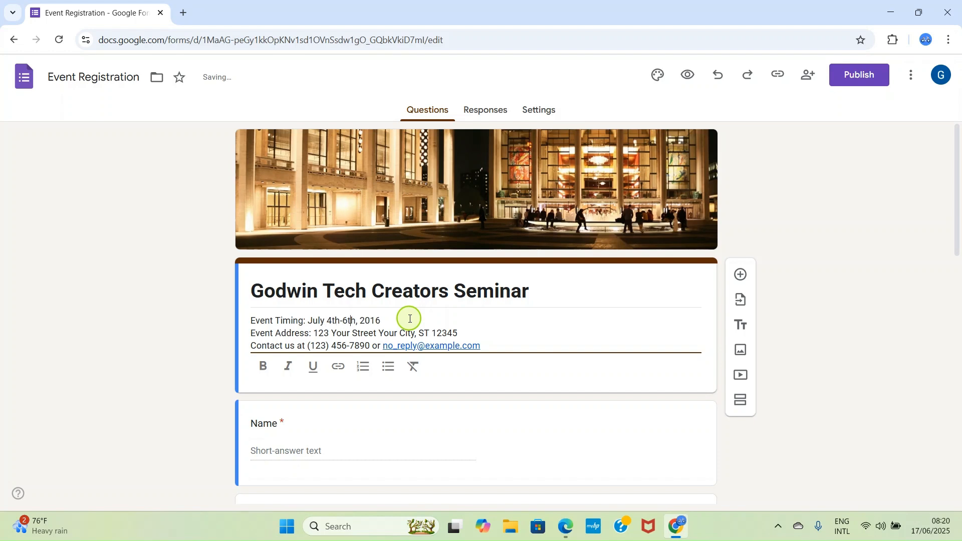
key(BackSpace)
key(BackSpace)
key(BackSpace)
key(BackSpace)
key(BackSpace)
key(BackSpace)
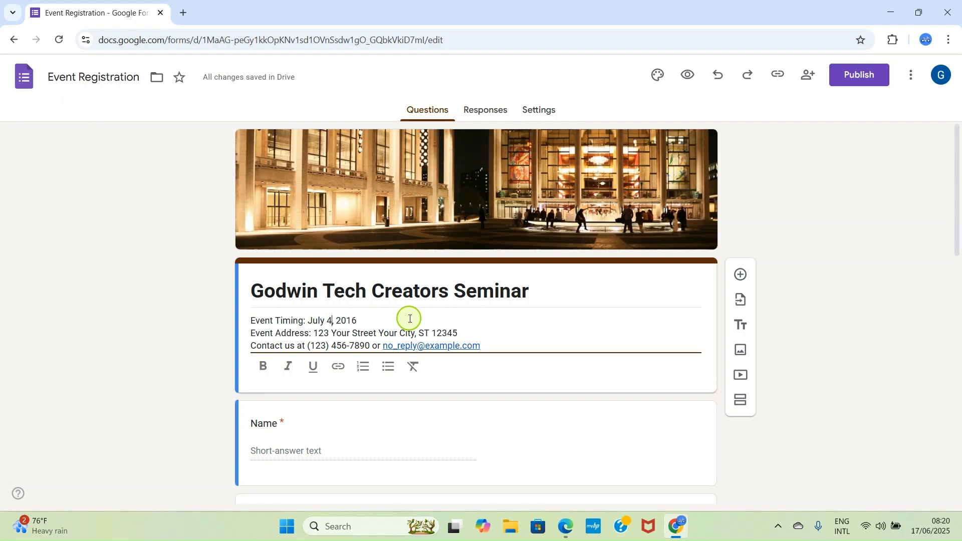
key(BackSpace)
text(20)
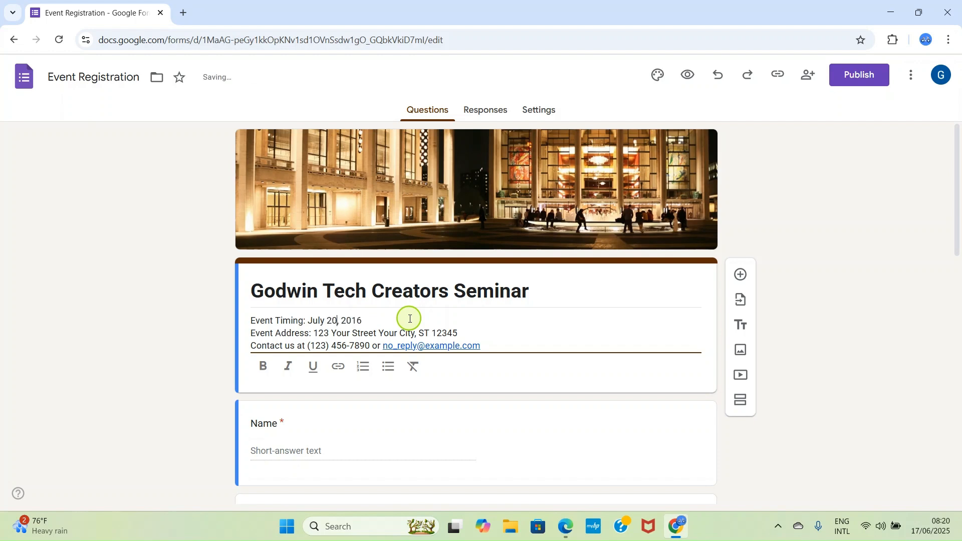
click(410, 318)
key(BackSpace)
text(25)
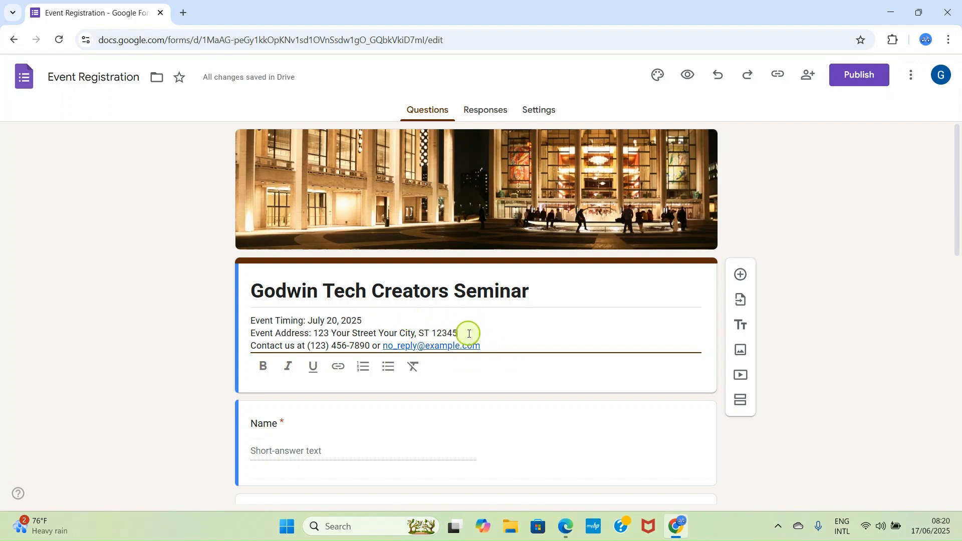
- Replace the placeholder event address in the form description with the seminar's venue address
key(BackSpace)
key(BackSpace)
key(BackSpace)
key(BackSpace)
key(BackSpace)
key(BackSpace)
key(BackSpace)
key(BackSpace)
key(BackSpace)
key(BackSpace)
key(BackSpace)
key(BackSpace)
key(BackSpace)
key(BackSpace)
key(BackSpace)
key(BackSpace)
key(BackSpace)
key(BackSpace)
key(BackSpace)
key(BackSpace)
key(BackSpace)
key(BackSpace)
key(BackSpace)
key(BackSpace)
key(BackSpace)
key(BackSpace)
key(BackSpace)
key(BackSpace)
key(BackSpace)
key(BackSpace)
key(BackSpace)
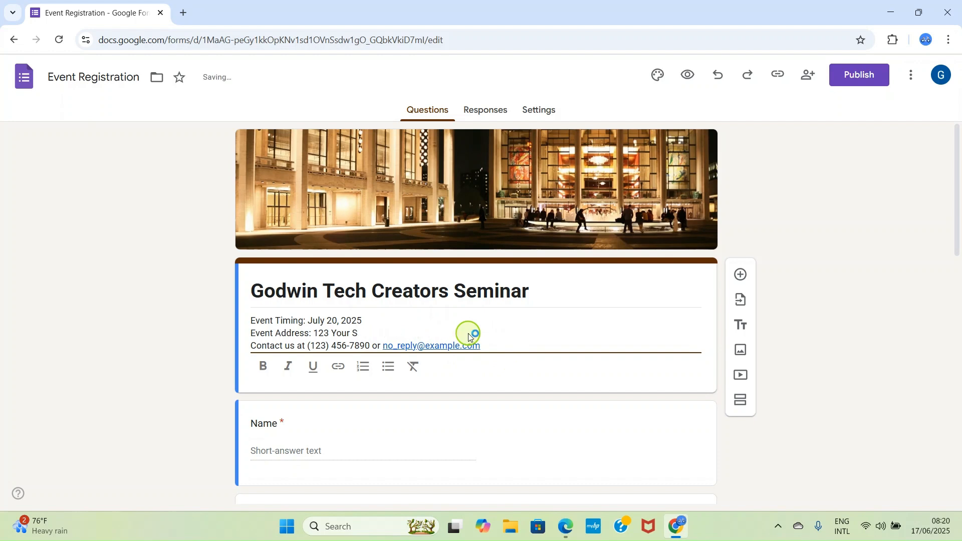
key(BackSpace)
key(BackSpace)
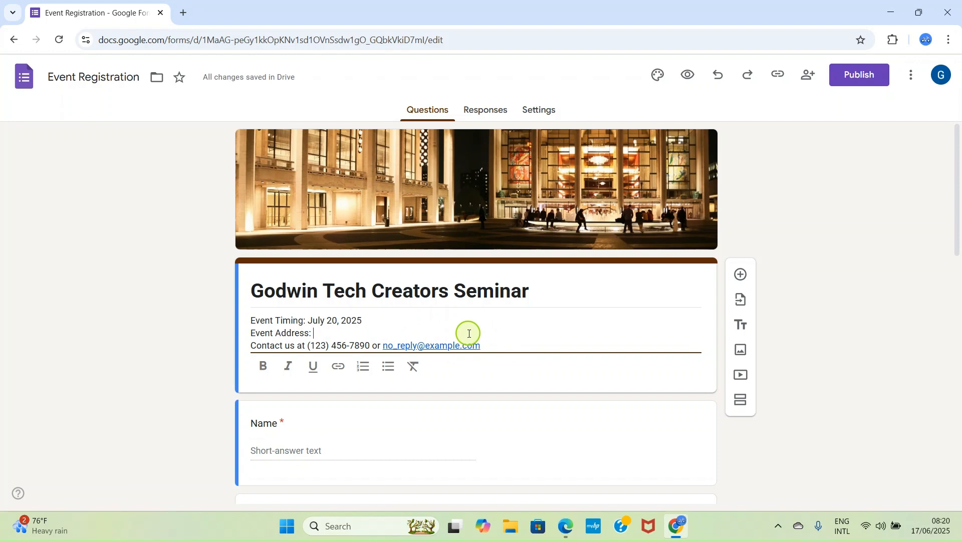
text(6 Godwin)
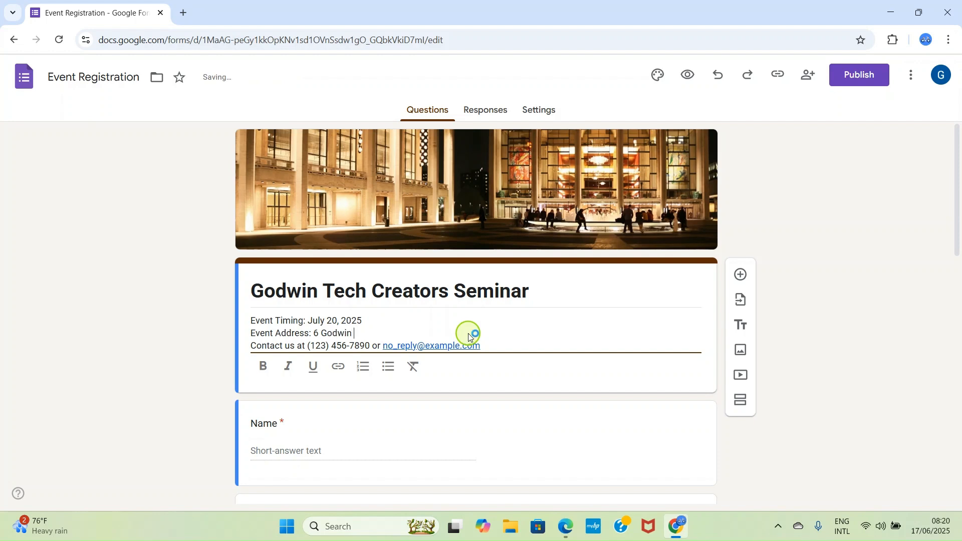
text( Tech Arena)
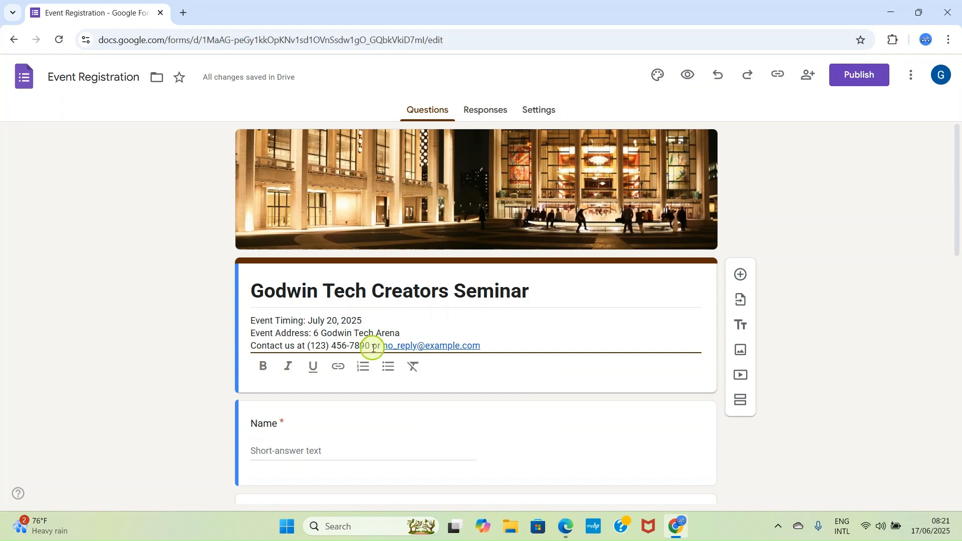
- Replace the placeholder phone number and e-mail in the description's contact line with the organizer's contact details
click(336, 346)
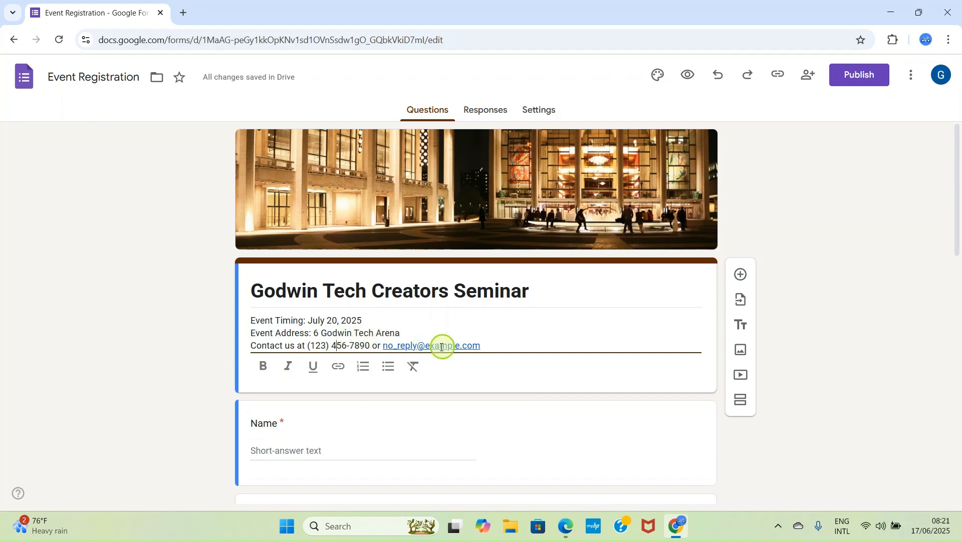
click(498, 345)
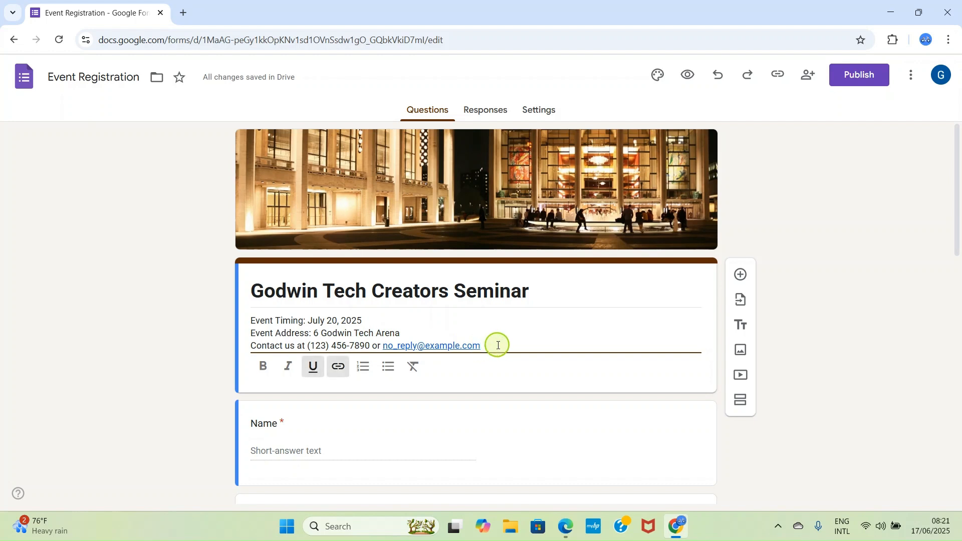
key(BackSpace)
key(BackSpace)
key(BackSpace)
key(BackSpace)
key(BackSpace)
key(BackSpace)
key(BackSpace)
key(BackSpace)
key(BackSpace)
key(BackSpace)
key(BackSpace)
key(BackSpace)
key(BackSpace)
key(BackSpace)
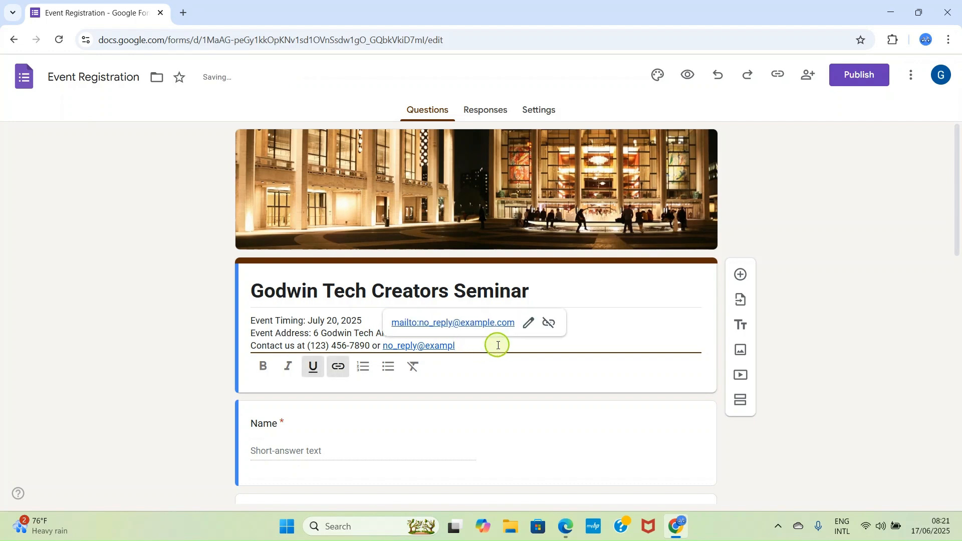
key(BackSpace)
key(BackSpace)
key(BackSpace)
key(BackSpace)
key(BackSpace)
key(BackSpace)
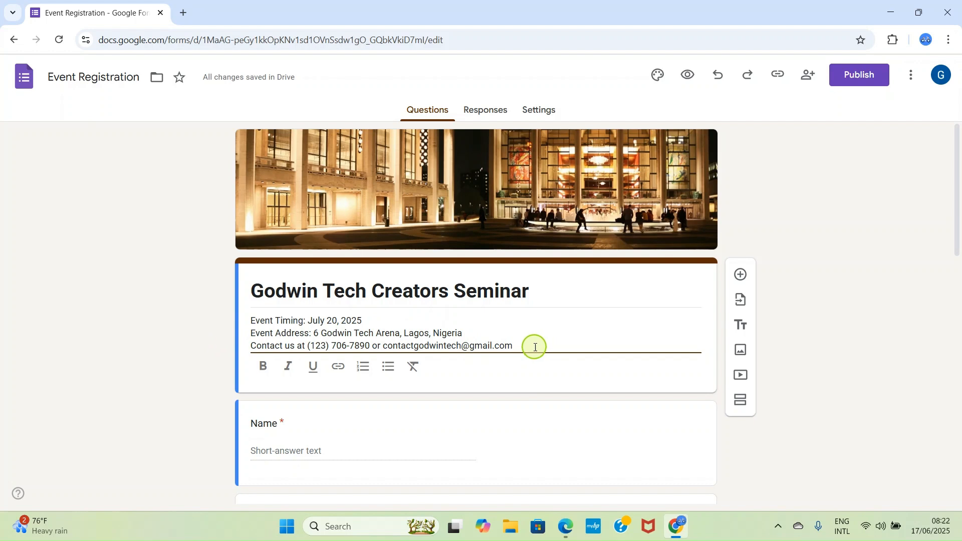
- Add a new line reading "Price: $20" at the end of the form description
key(Return)
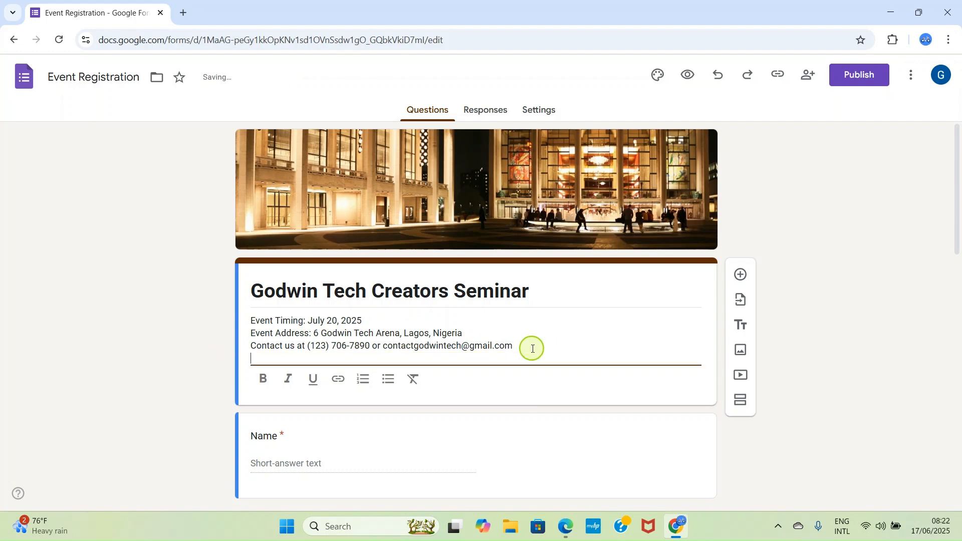
text(Price:)
text($20)
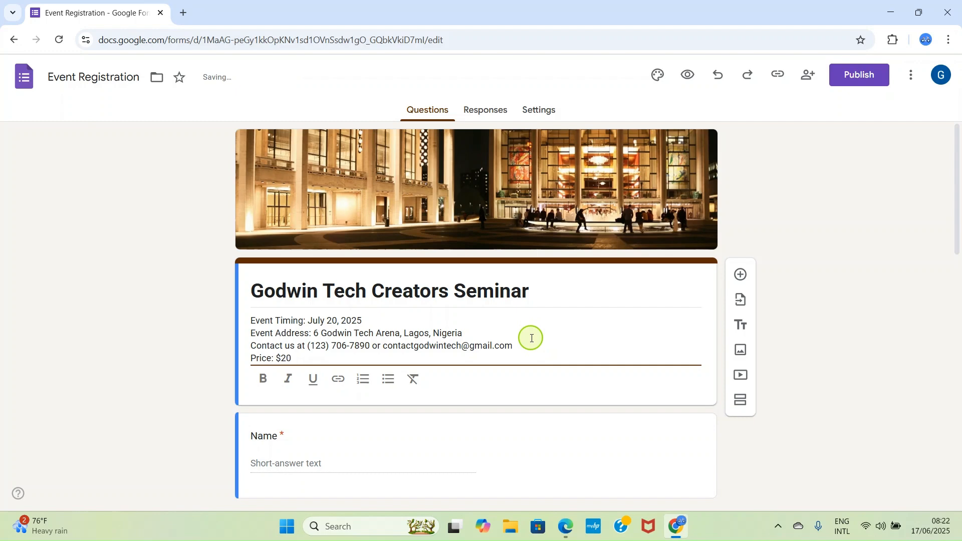
- Rename the required Name question to "Full Name"
scroll(521, 342, down, 1)
scroll(519, 341, down, 1)
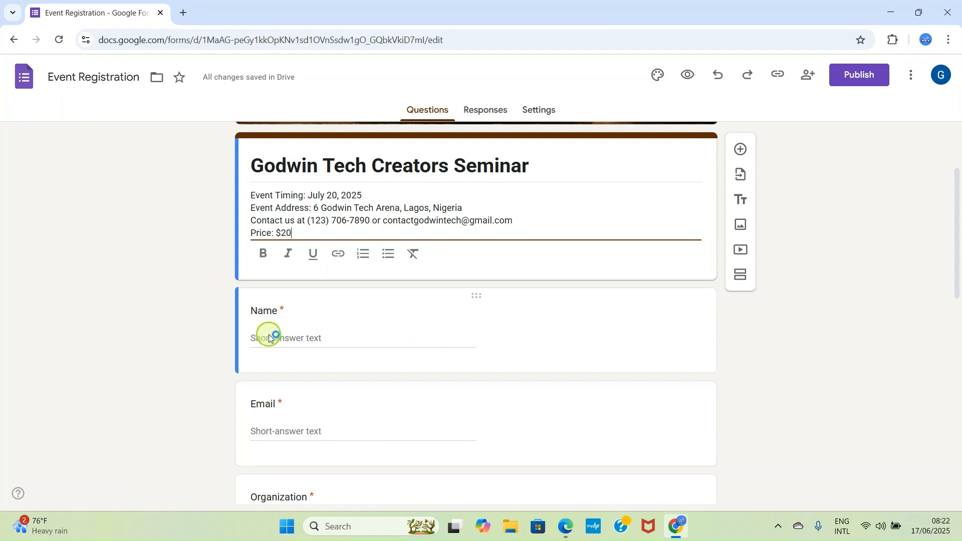
click(256, 304)
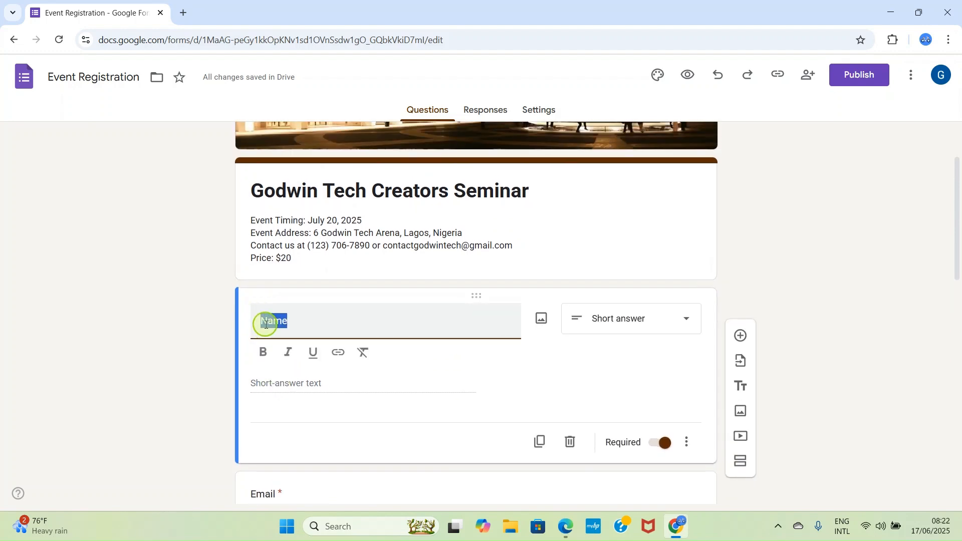
click(261, 316)
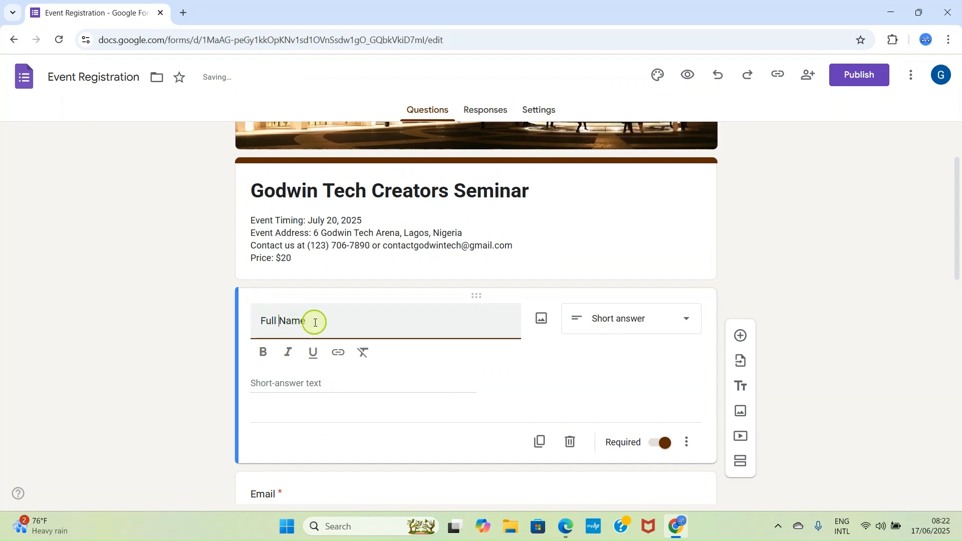
- Make the "Full Name" question title bold
scroll(316, 323, down, 1)
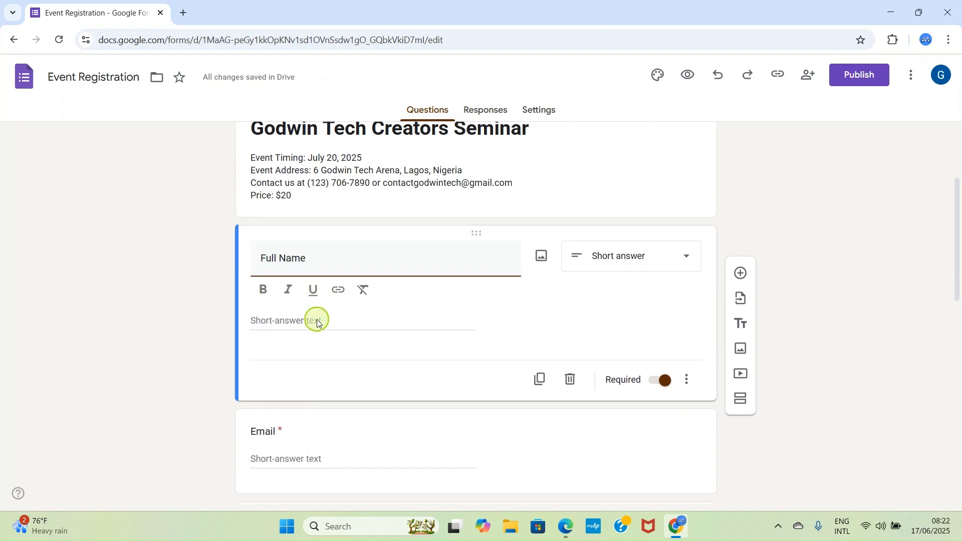
drag(309, 257, 247, 254)
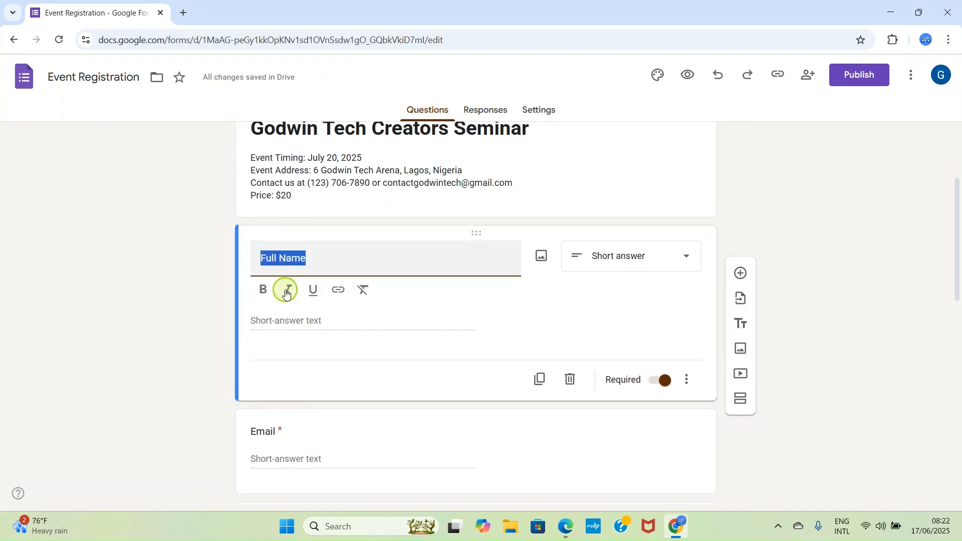
click(262, 290)
scroll(331, 311, down, 2)
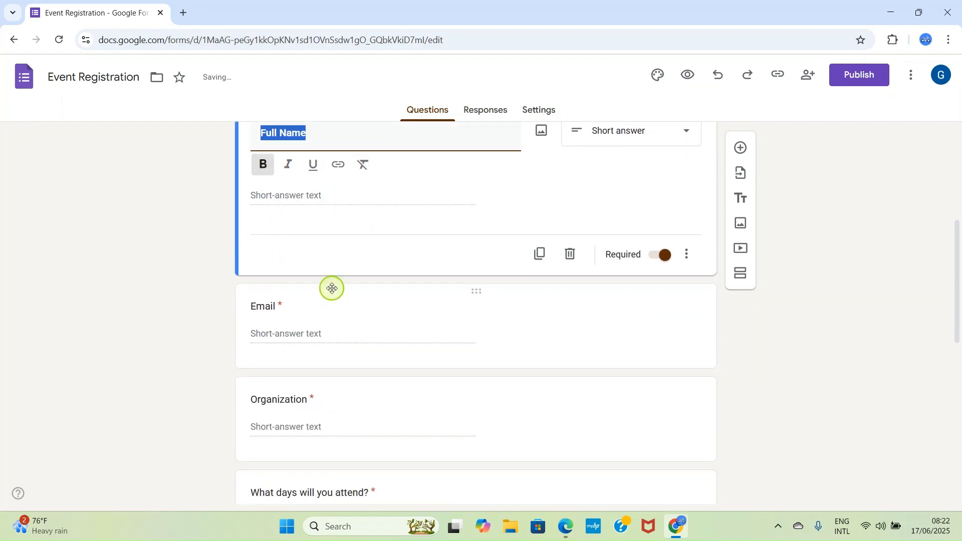
scroll(331, 270, up, 1)
click(324, 265)
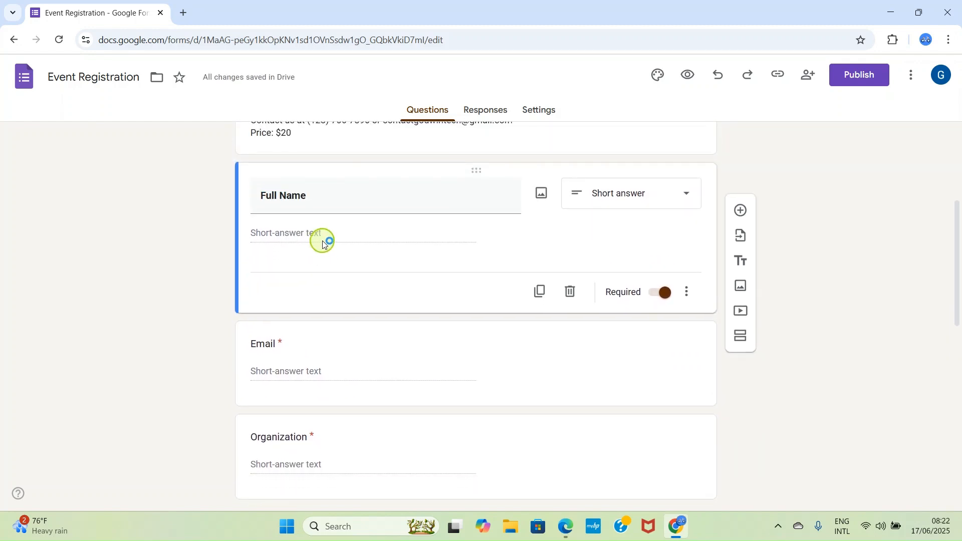
- Rename the Email question to "Email Address" and make its title bold
scroll(367, 331, down, 1)
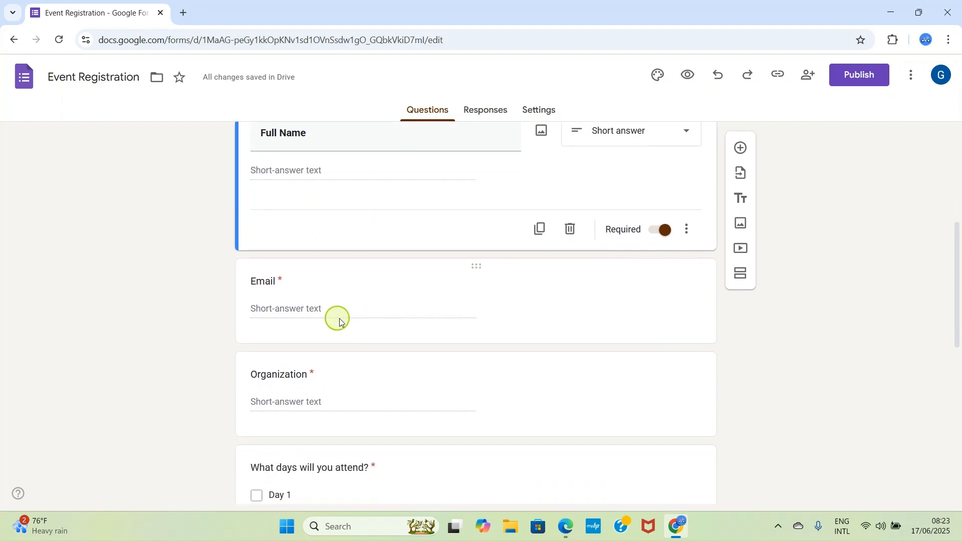
double_click(271, 281)
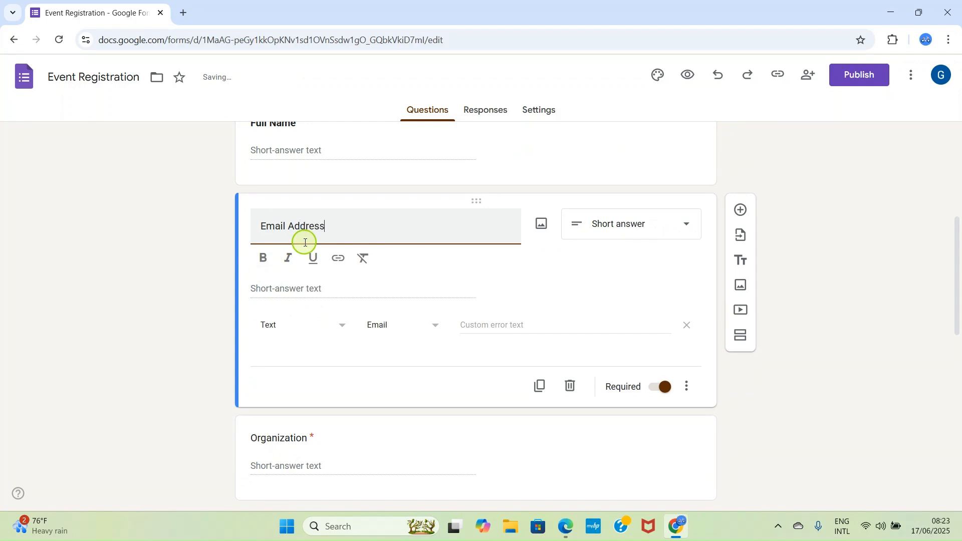
key(ctrl+a)
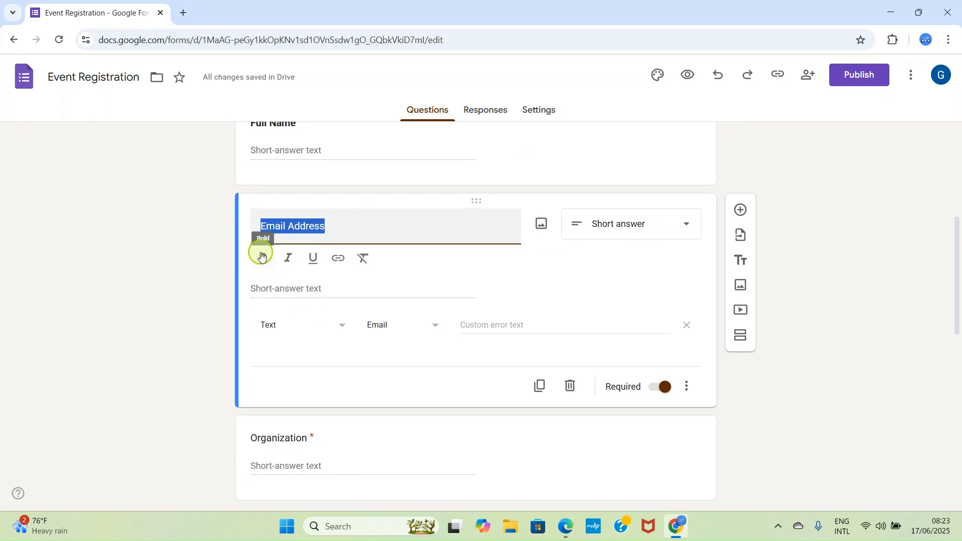
click(261, 256)
click(344, 284)
- Make the Organization question's title bold, extend it to "Organization if any", and make the question optional
scroll(395, 312, down, 3)
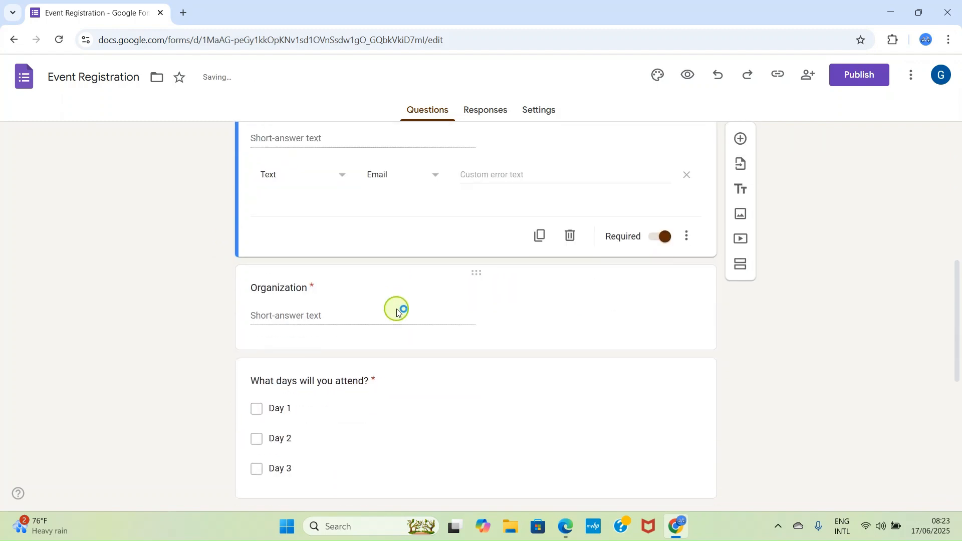
double_click(283, 288)
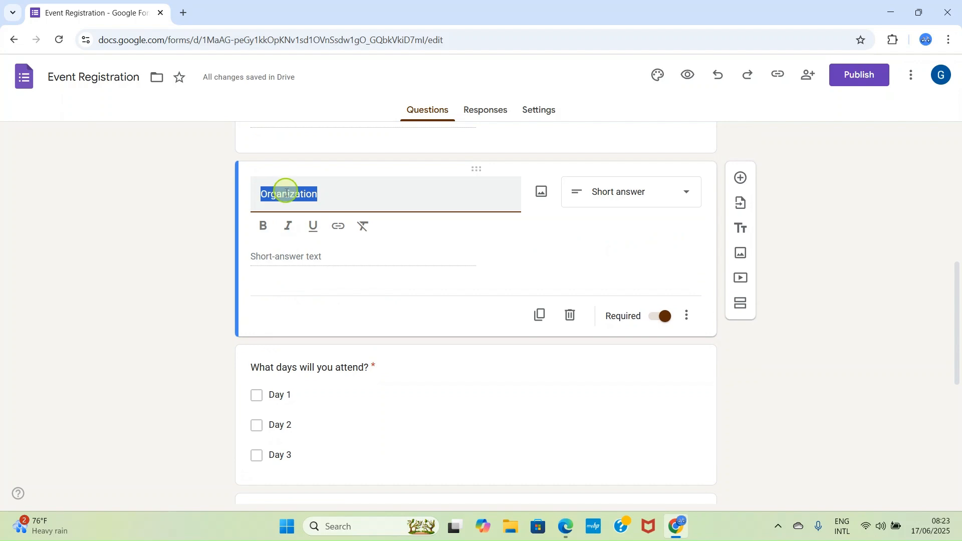
click(262, 226)
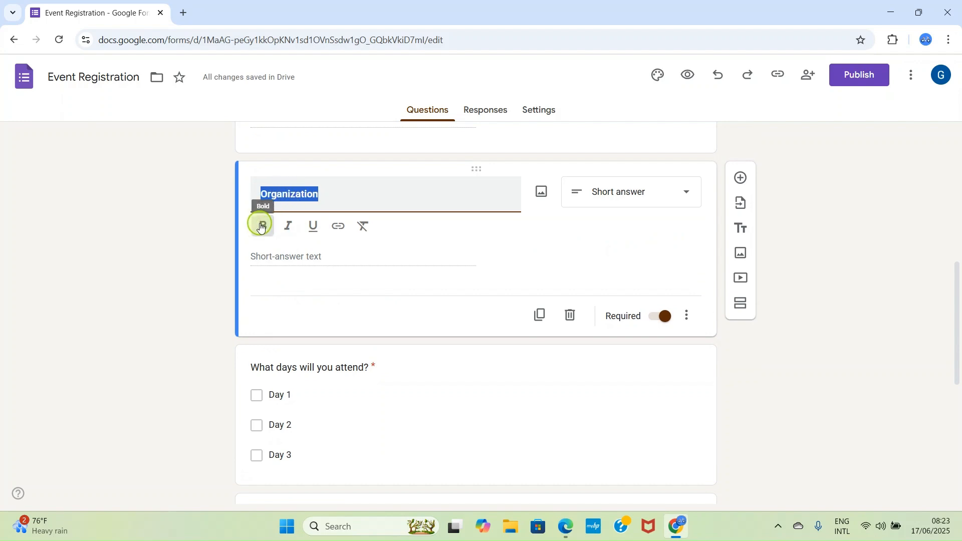
click(318, 195)
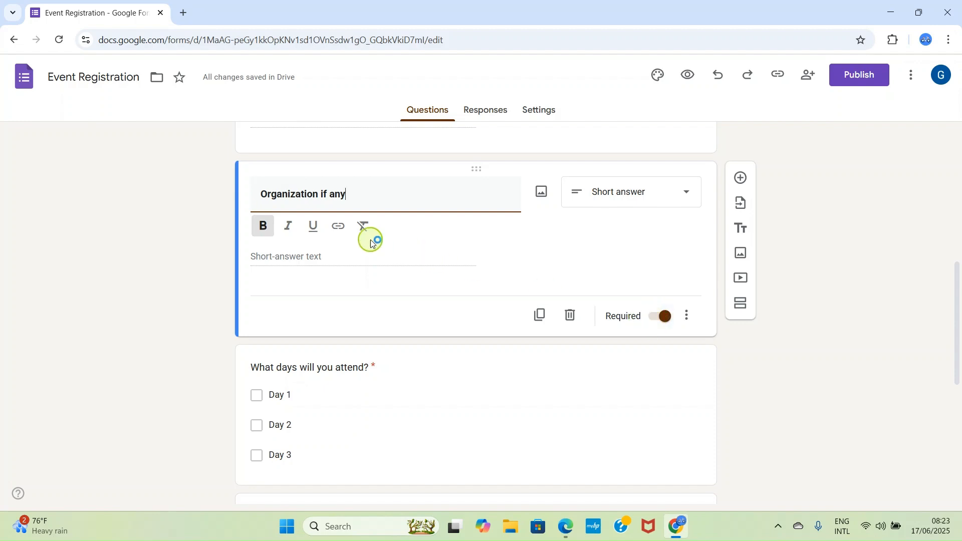
click(662, 317)
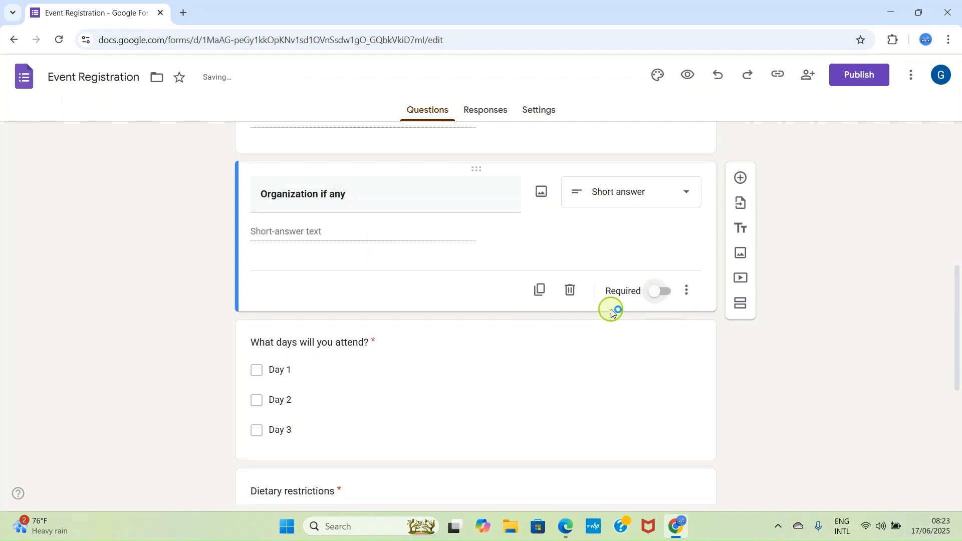
- Delete the "What days will you attend?" checkbox question from the form
click(421, 364)
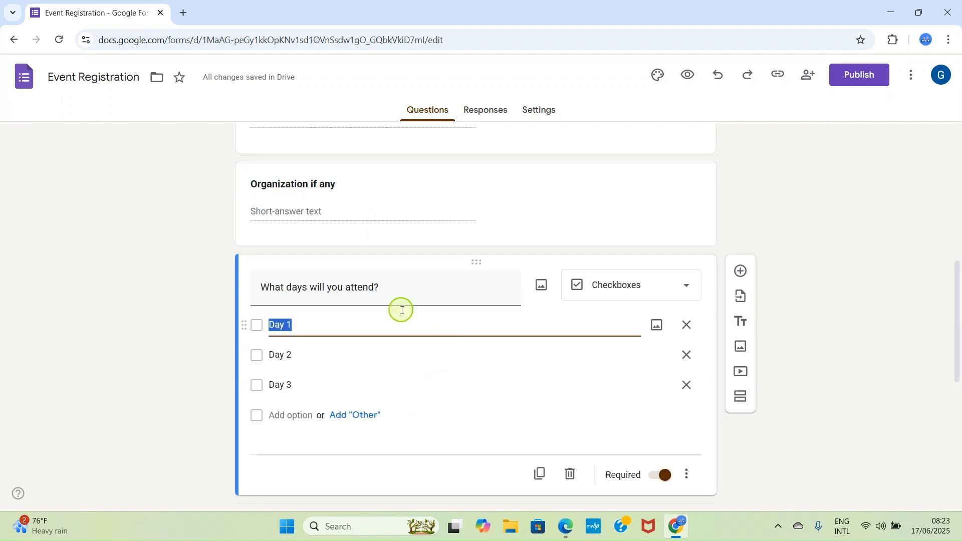
click(373, 278)
scroll(371, 255, up, 4)
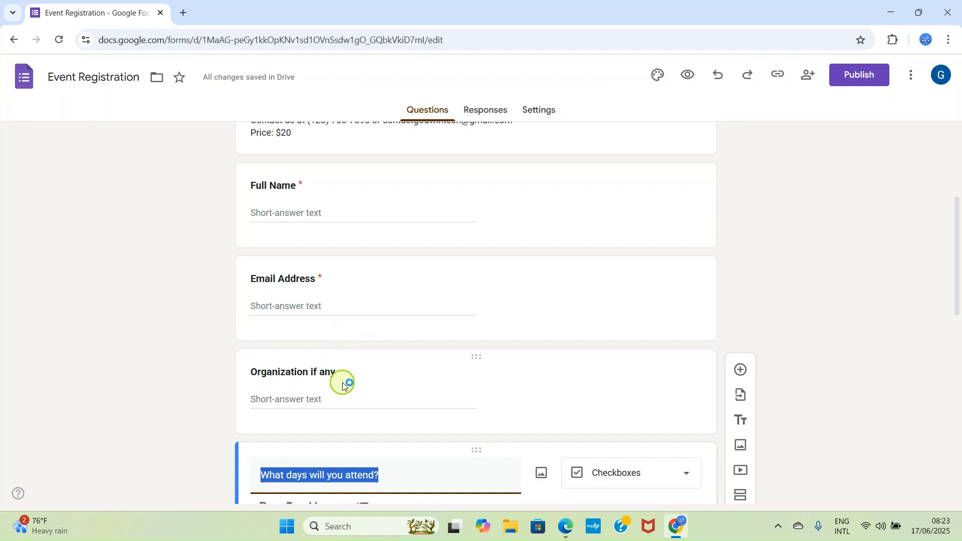
scroll(345, 381, down, 1)
scroll(364, 308, down, 2)
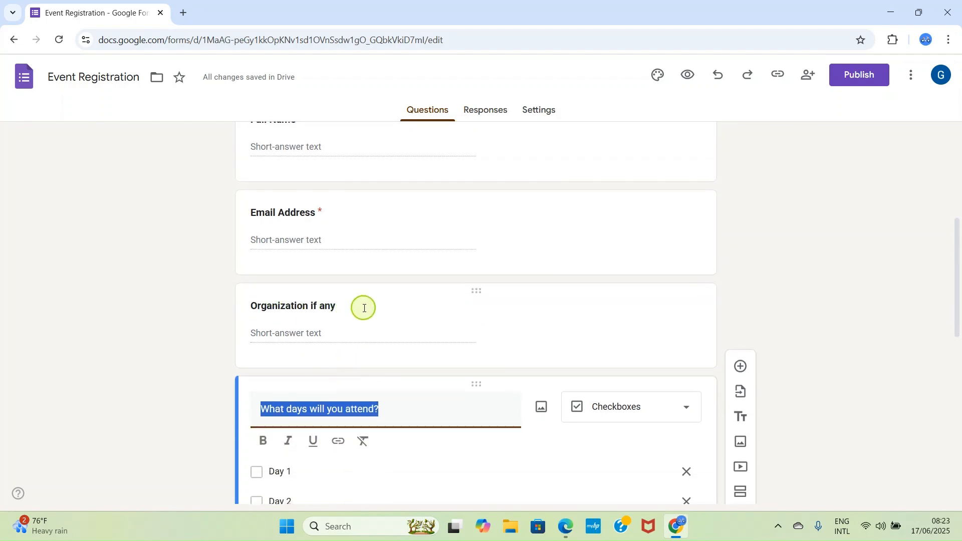
click(420, 297)
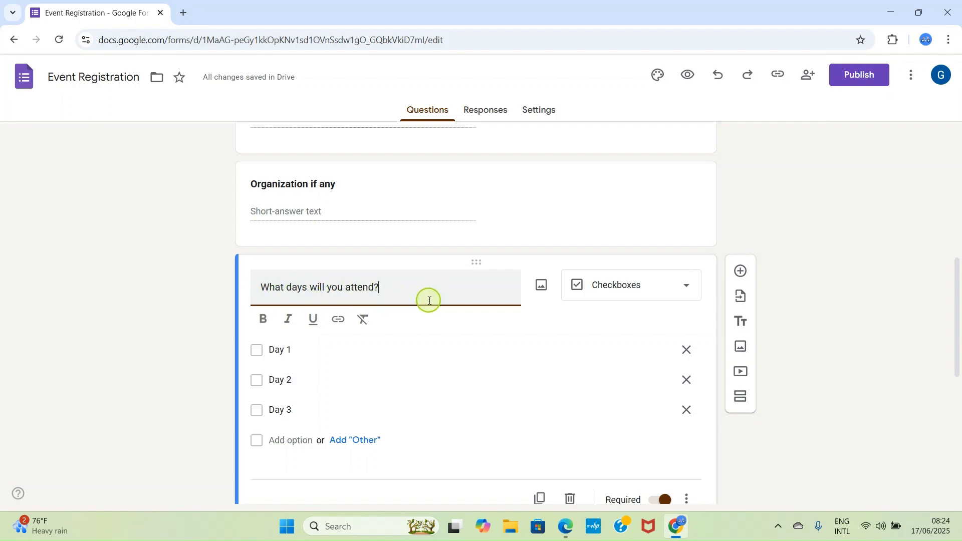
scroll(490, 300, down, 2)
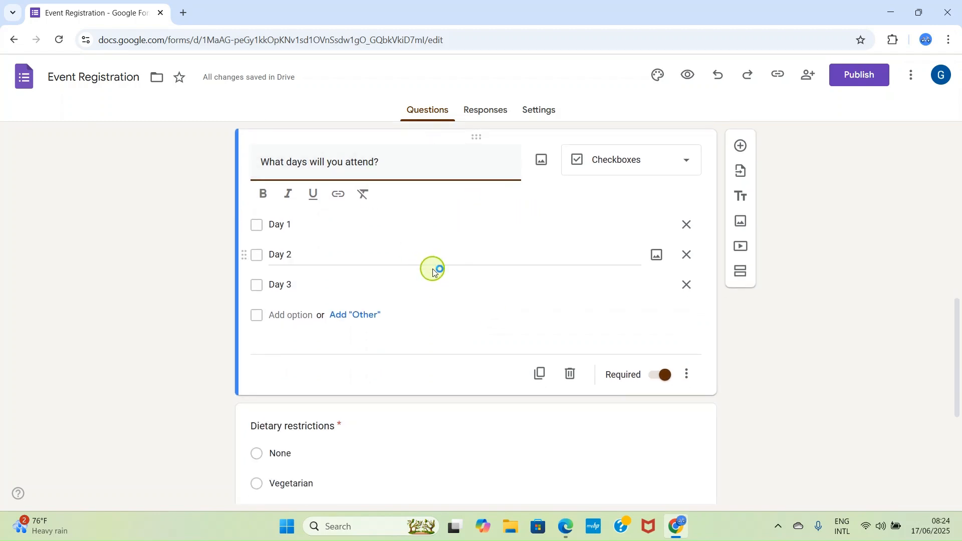
click(571, 376)
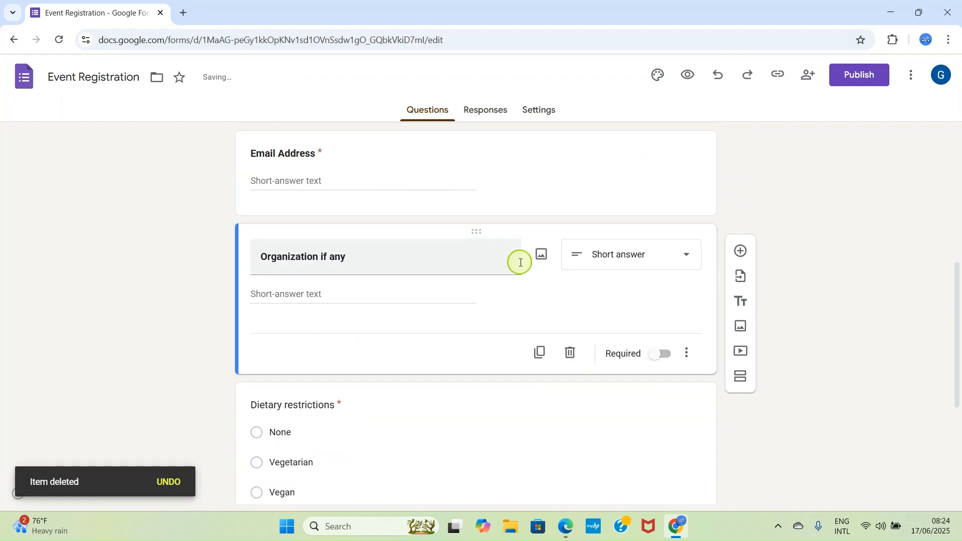
- Replace the $$ placeholder in the pay-upon-arrival question with $20 and add a "No" option below "Yes"
scroll(363, 369, down, 1)
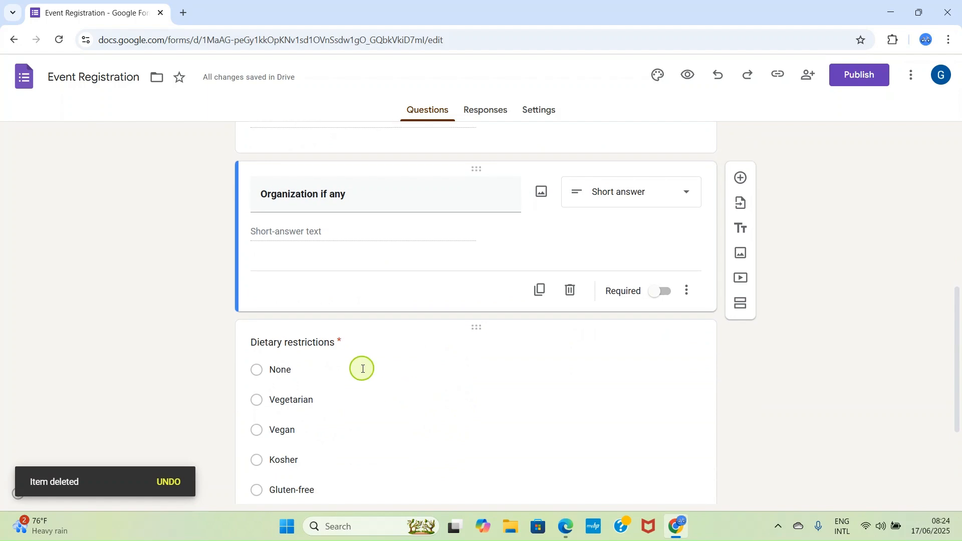
scroll(330, 344, down, 1)
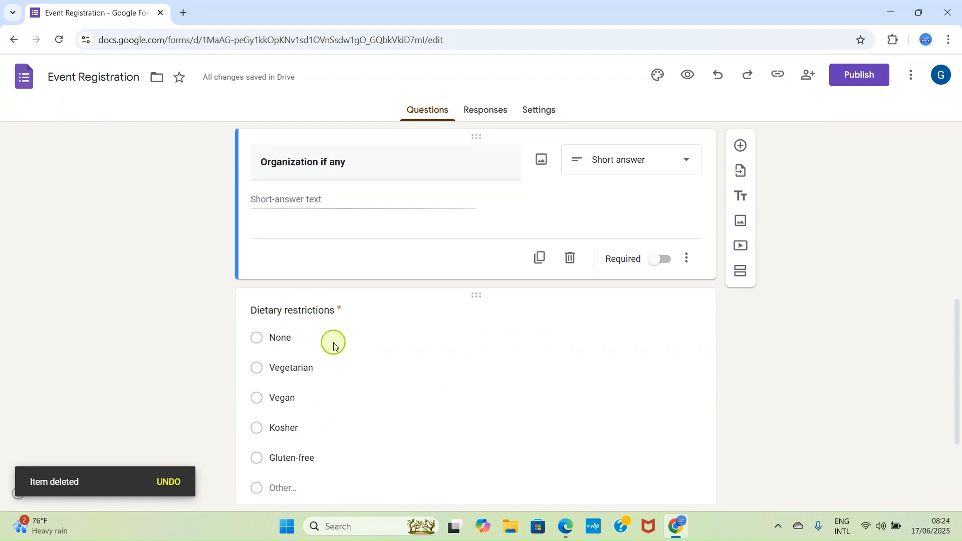
scroll(334, 346, down, 1)
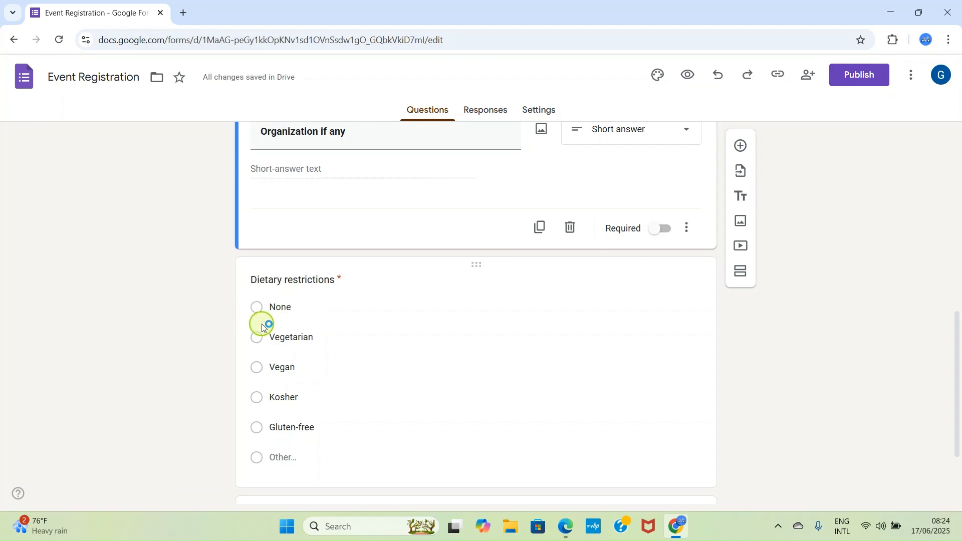
scroll(261, 306, down, 1)
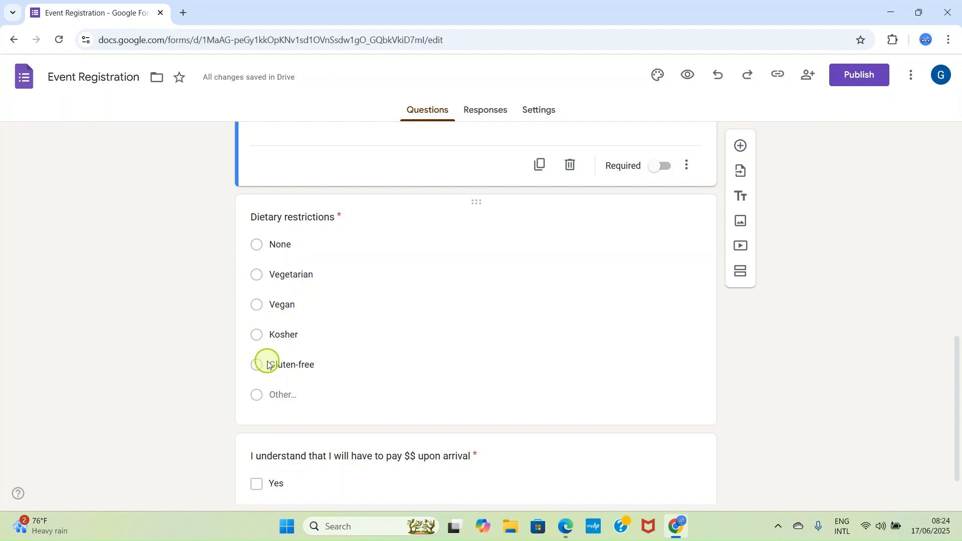
scroll(364, 353, down, 1)
scroll(360, 344, up, 2)
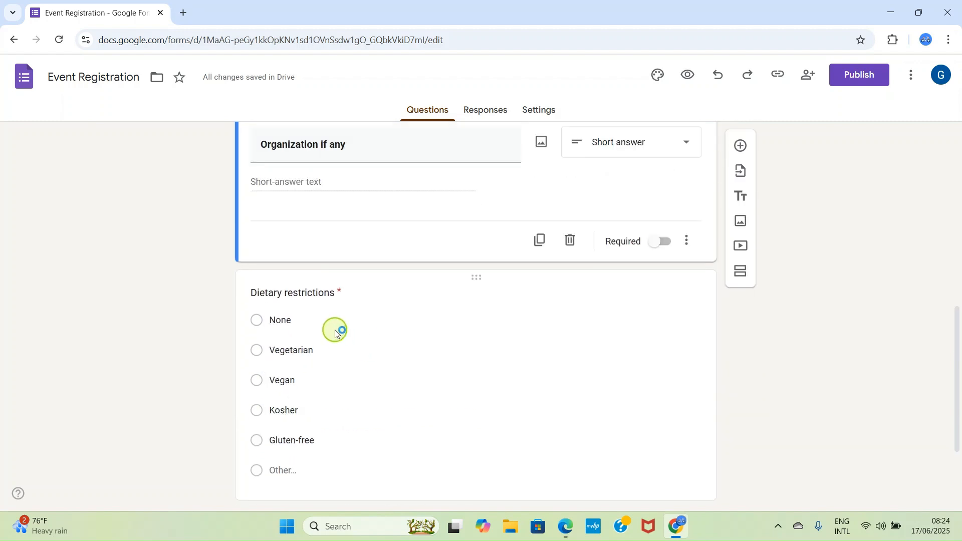
scroll(337, 339, down, 2)
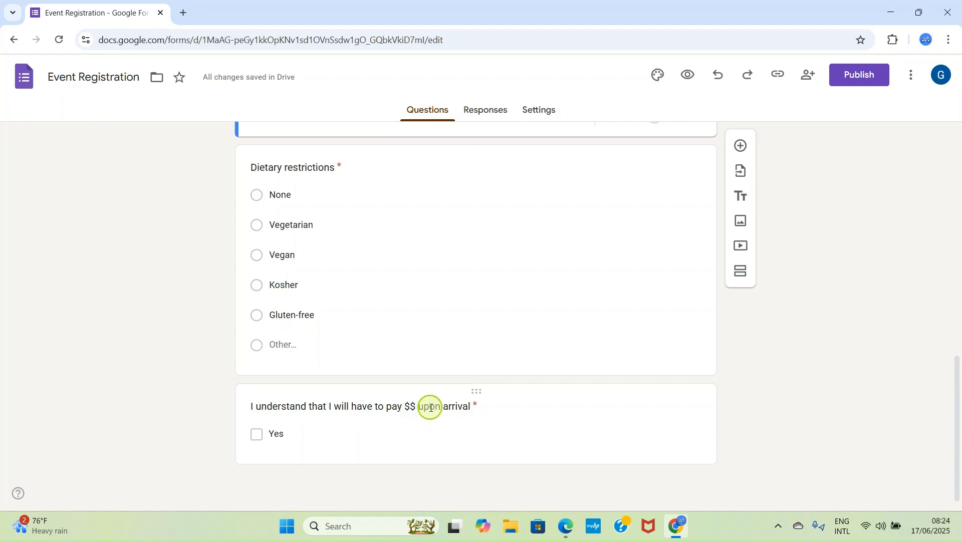
click(423, 407)
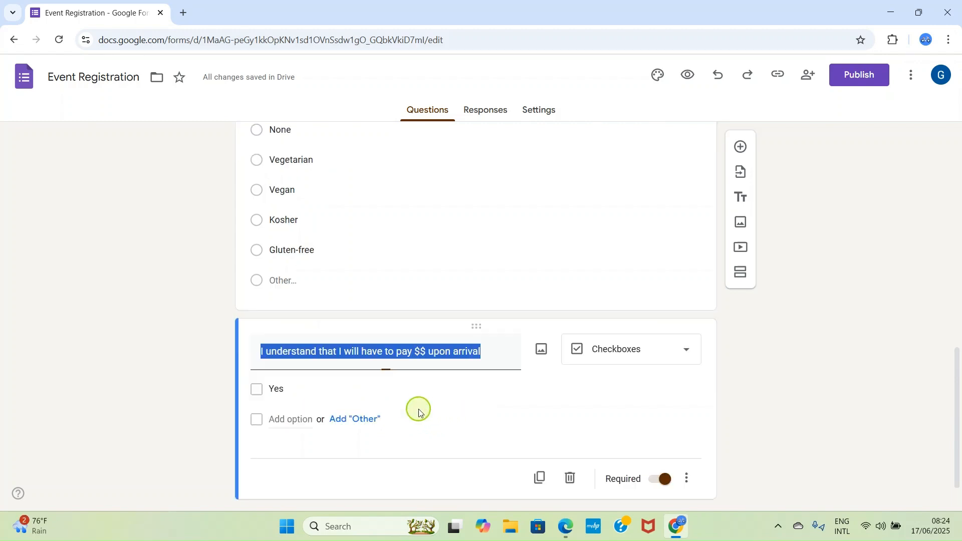
click(425, 351)
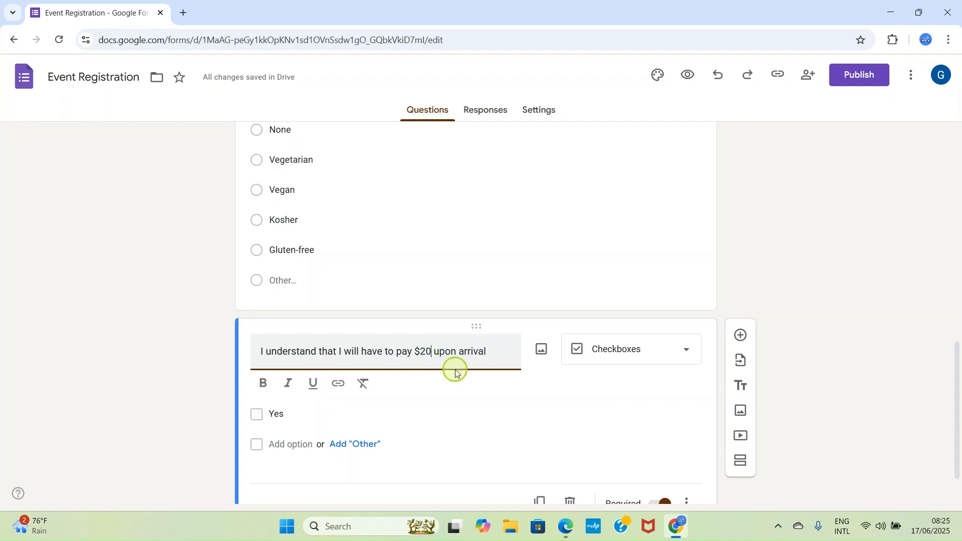
click(283, 443)
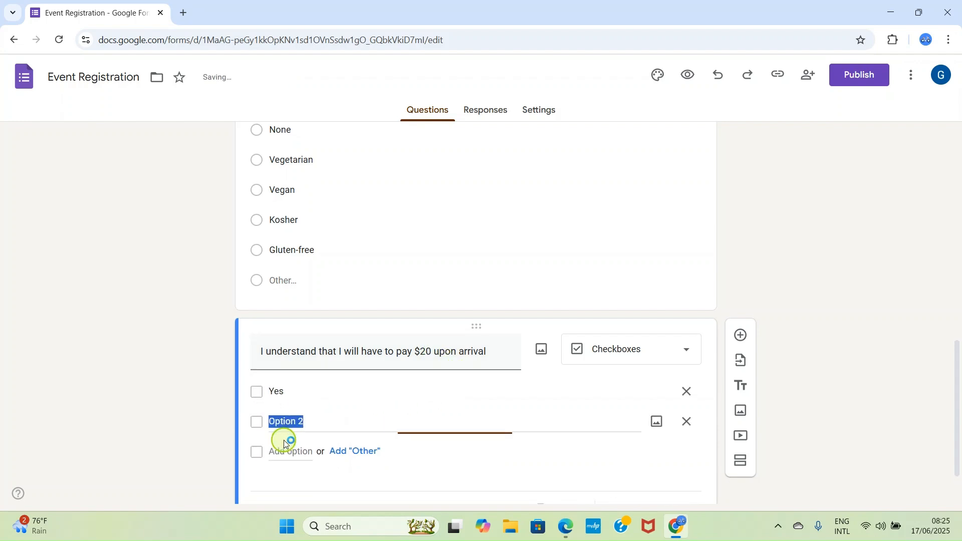
text(No)
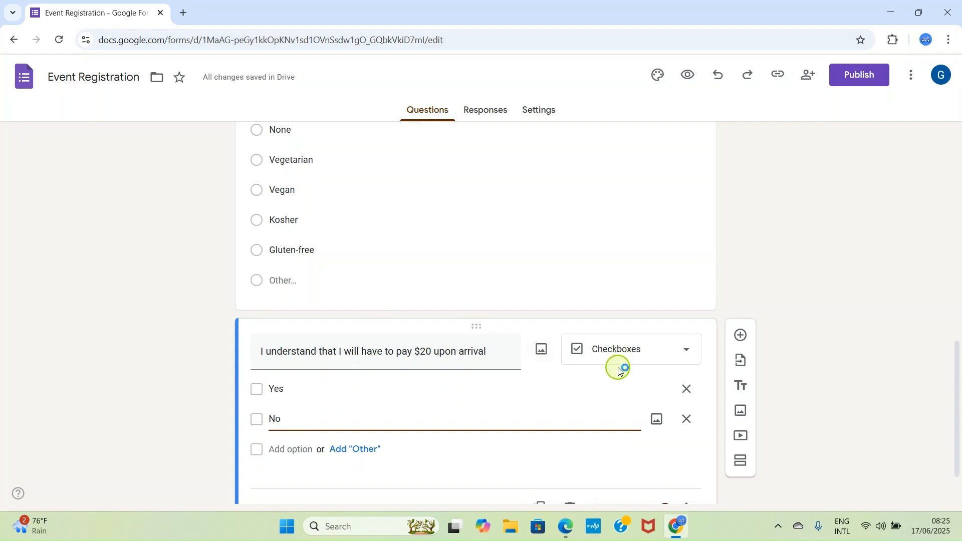
- Add a question titled "Gender" below the pay-upon-arrival question, with the options "Male" and "Female"
scroll(451, 444, down, 2)
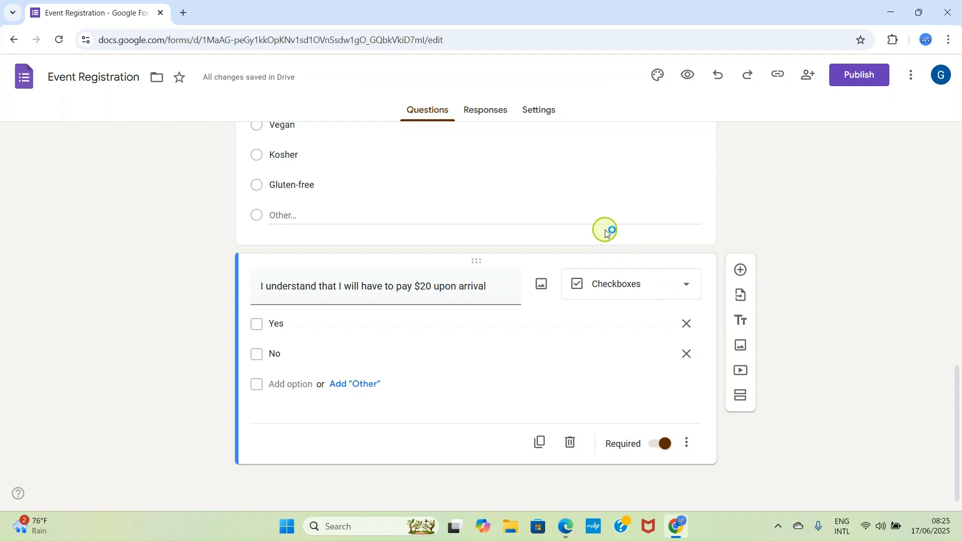
click(745, 270)
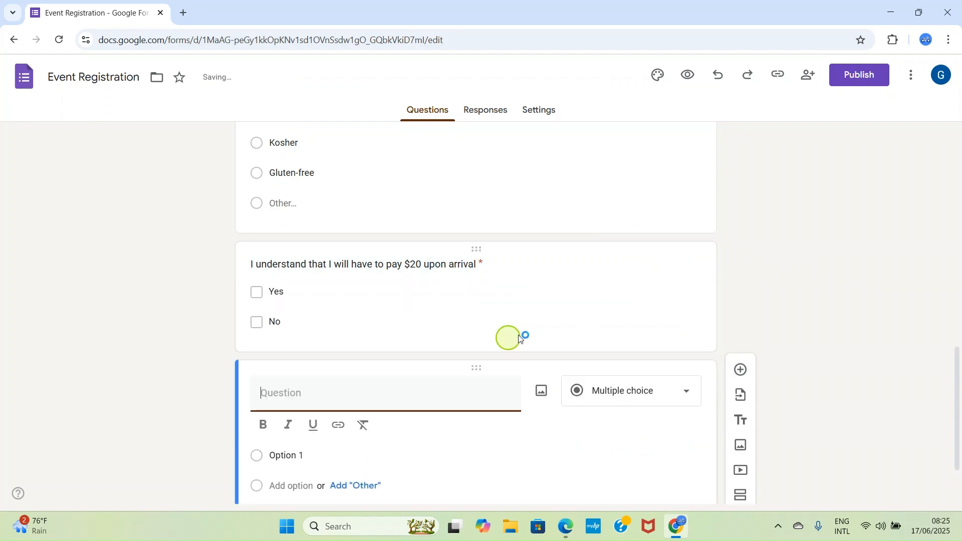
text(Gender)
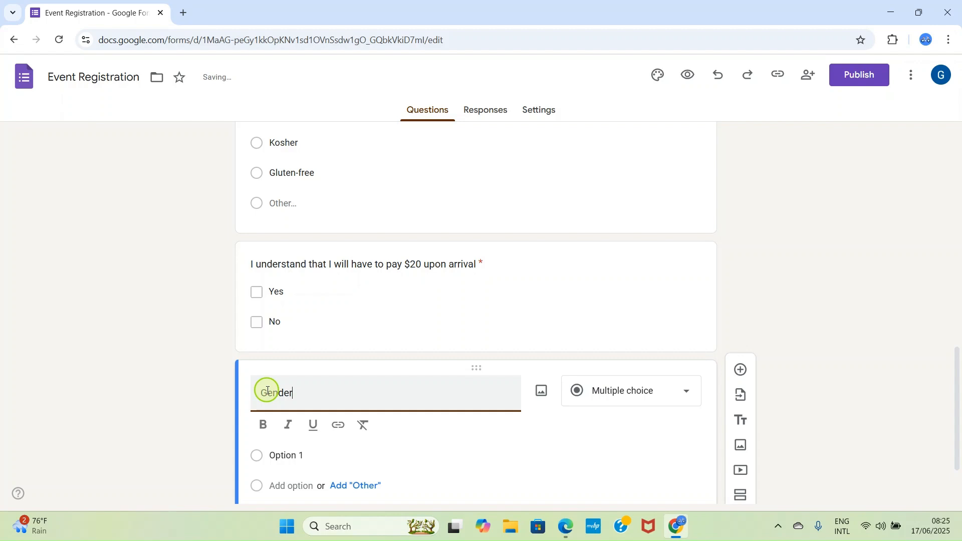
click(314, 454)
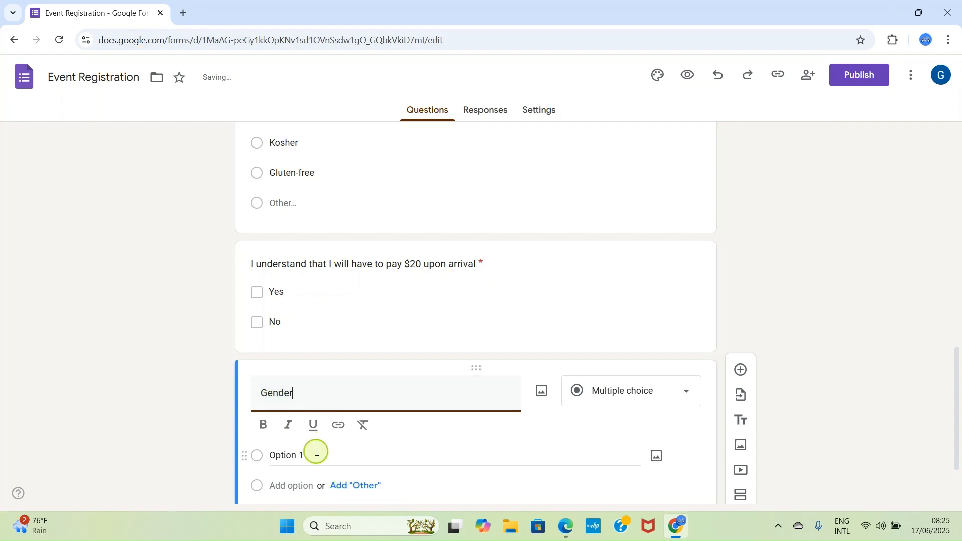
click(272, 455)
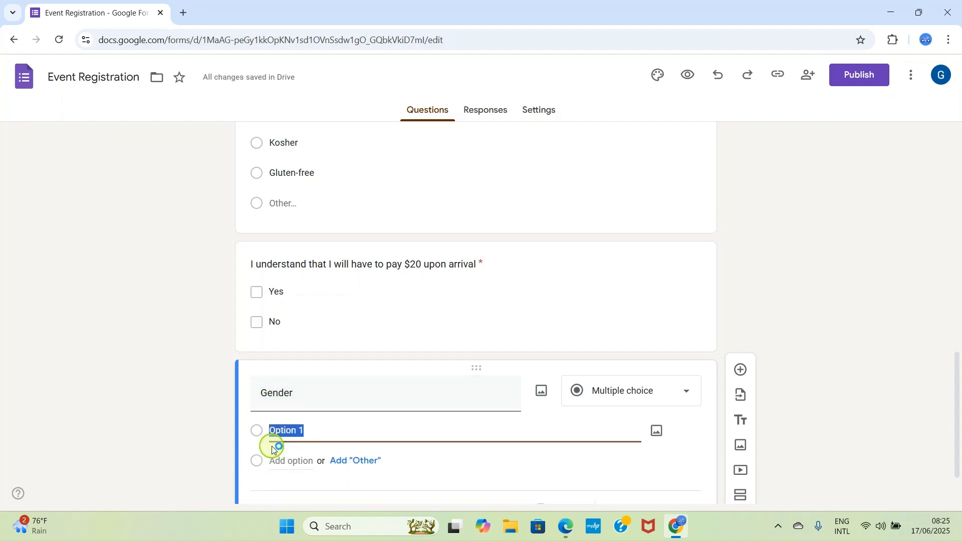
text(Male)
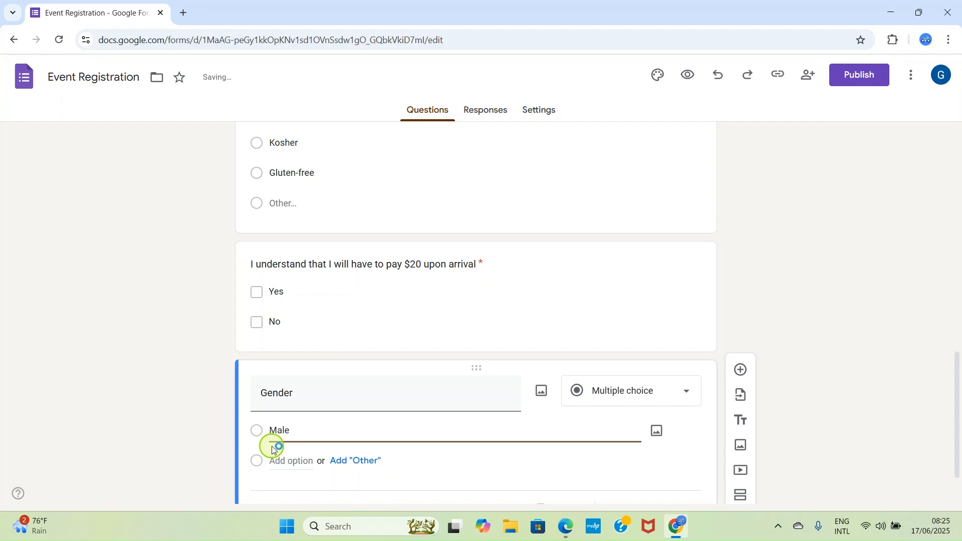
click(299, 462)
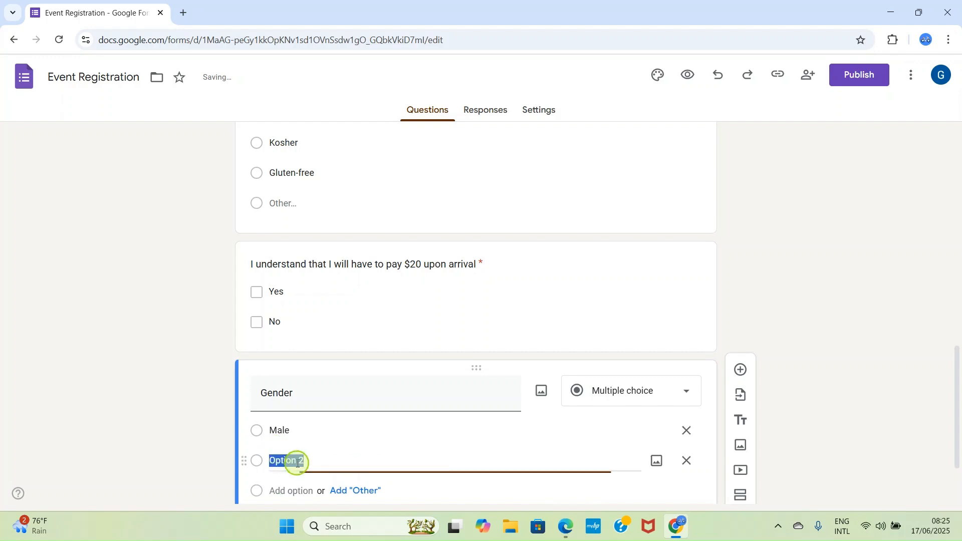
text(Female)
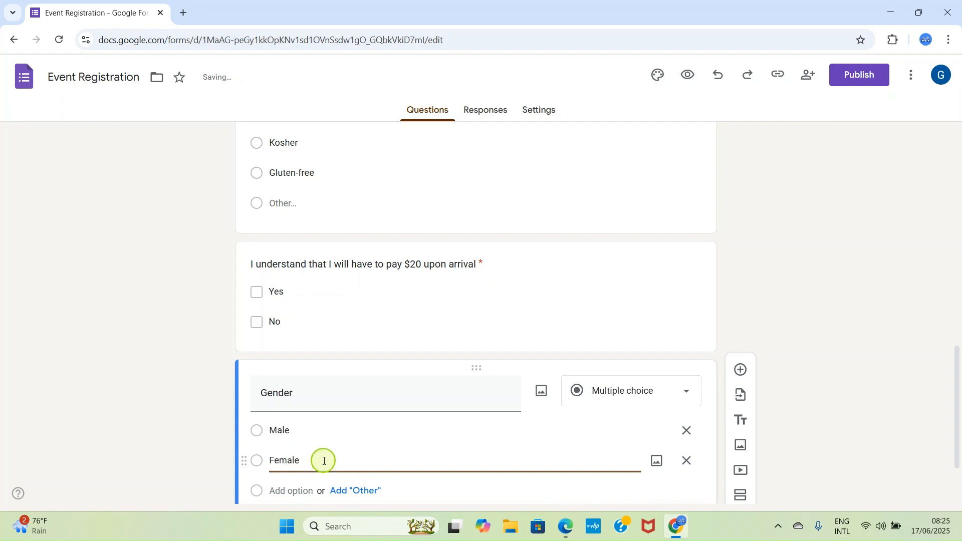
- Make the Gender question's title bold
double_click(310, 402)
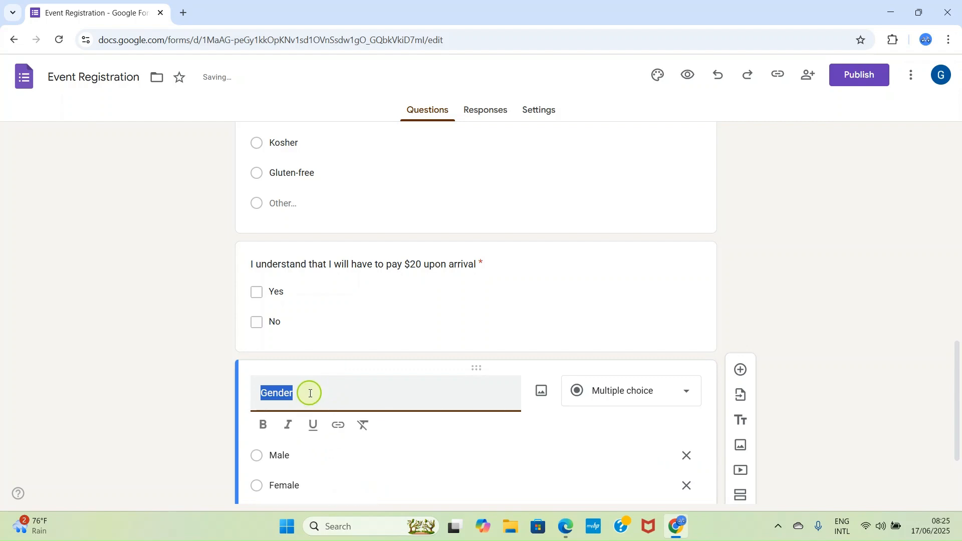
click(310, 393)
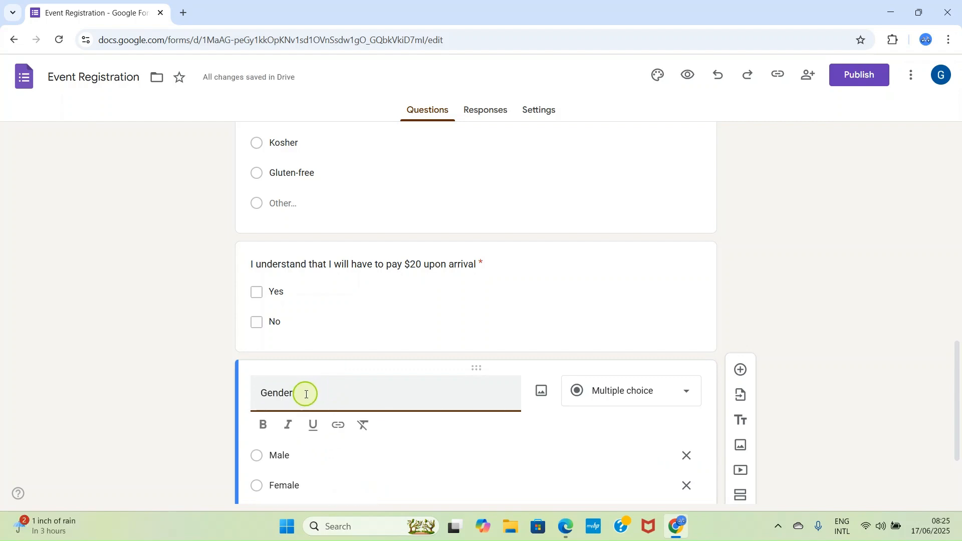
drag(307, 394, 255, 411)
click(268, 435)
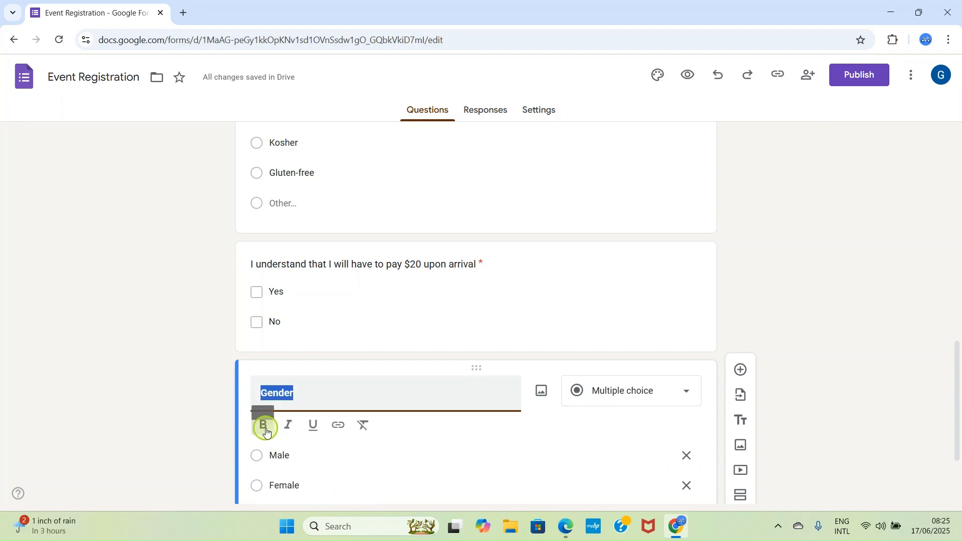
click(412, 401)
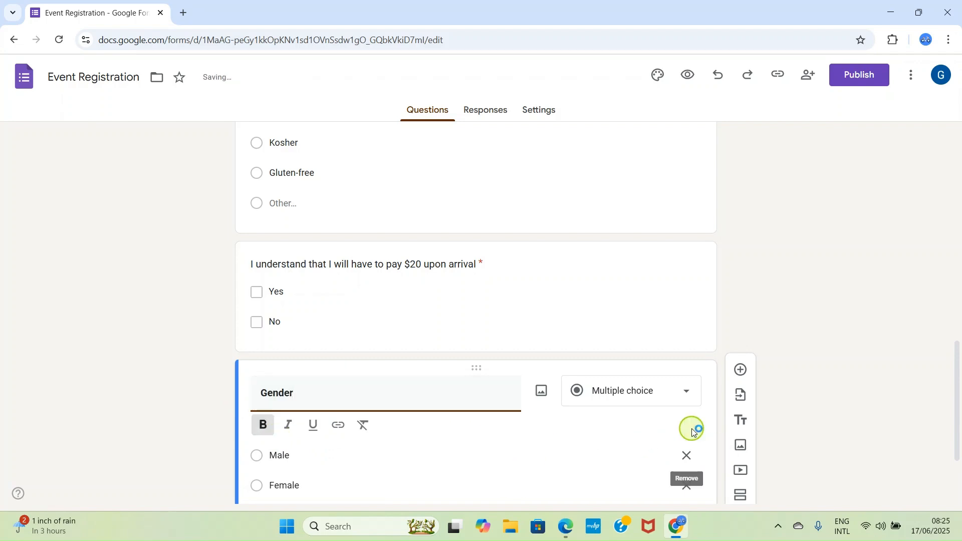
- Change the Gender question's type to Checkboxes and make the question required
click(688, 392)
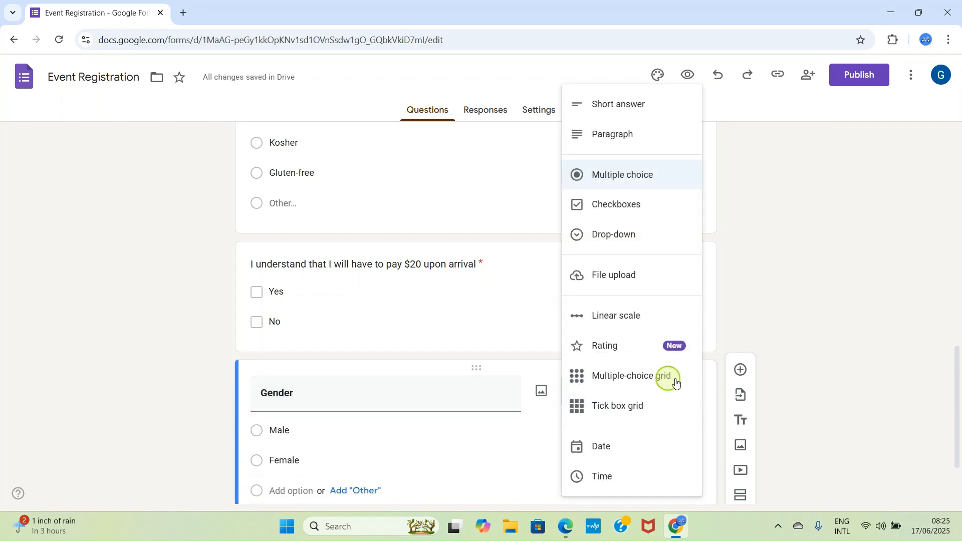
click(630, 213)
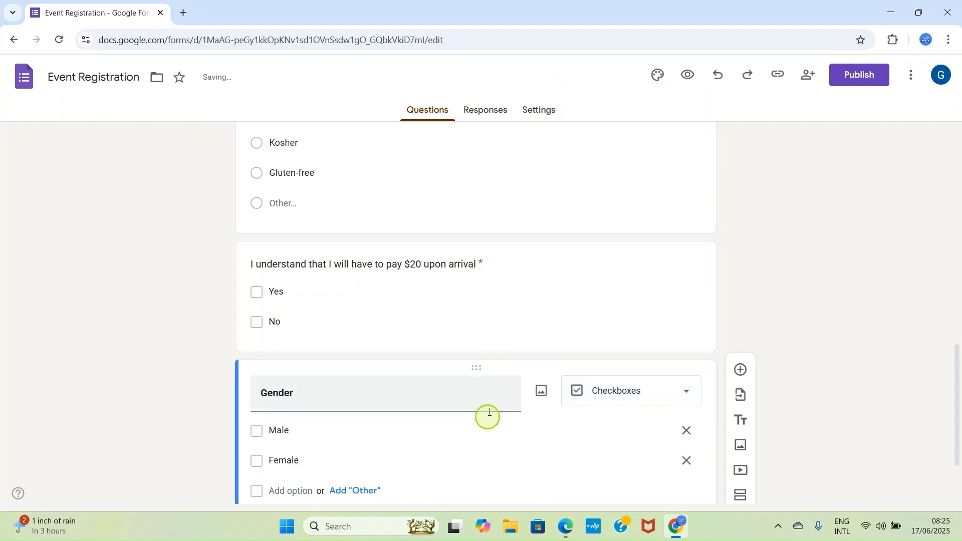
scroll(488, 425, down, 2)
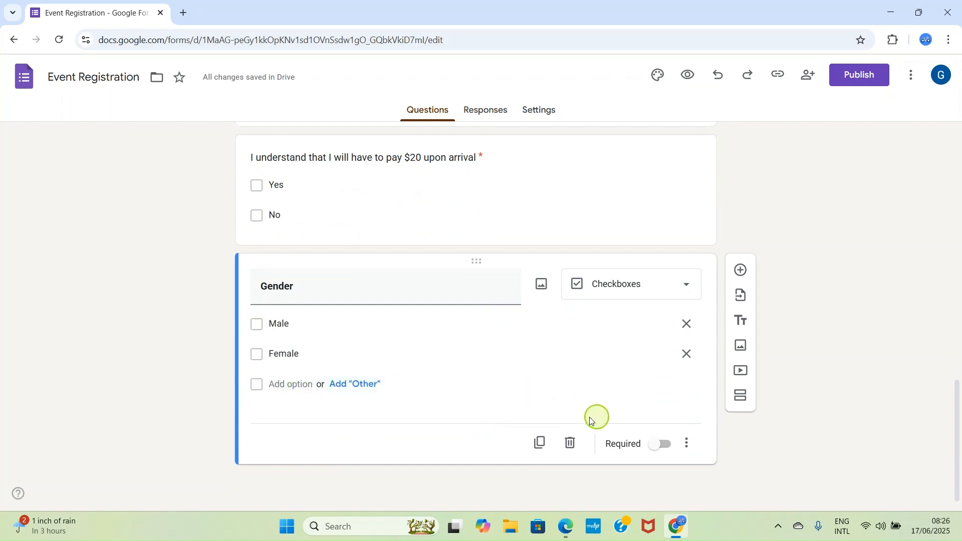
click(663, 445)
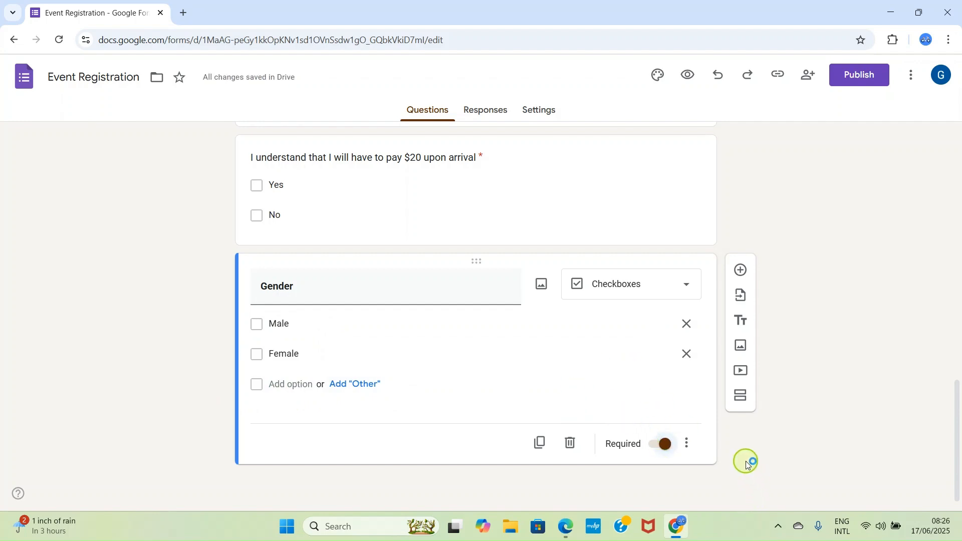
- Add a short-answer question titled "City" below the Gender question
click(743, 272)
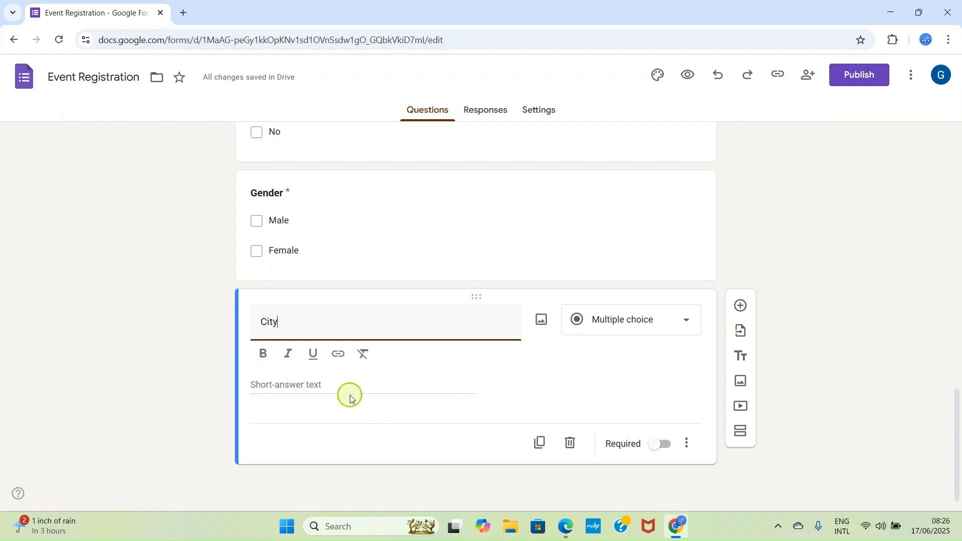
click(891, 351)
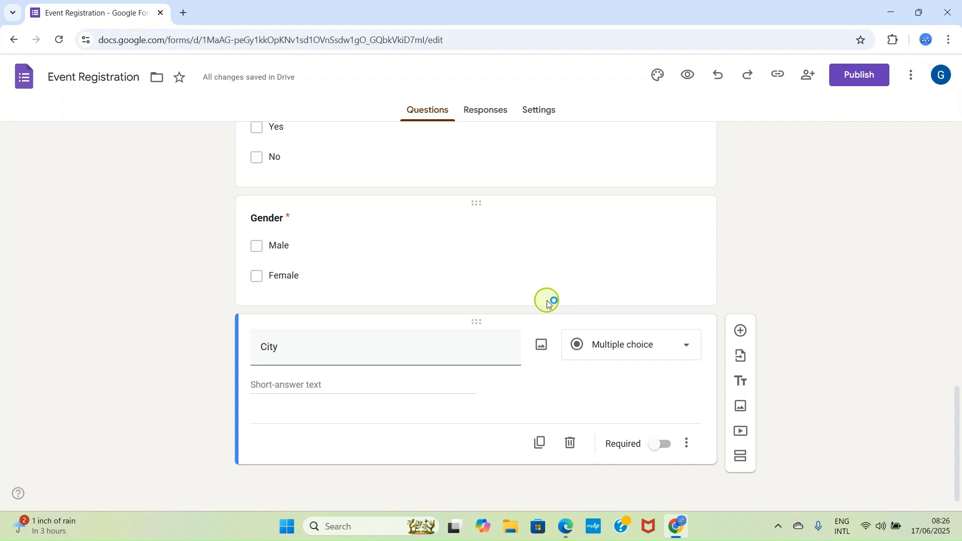
- Move the Gender question up the form so it sits between Email Address and "Organization if any"
scroll(548, 300, up, 12)
scroll(547, 301, down, 12)
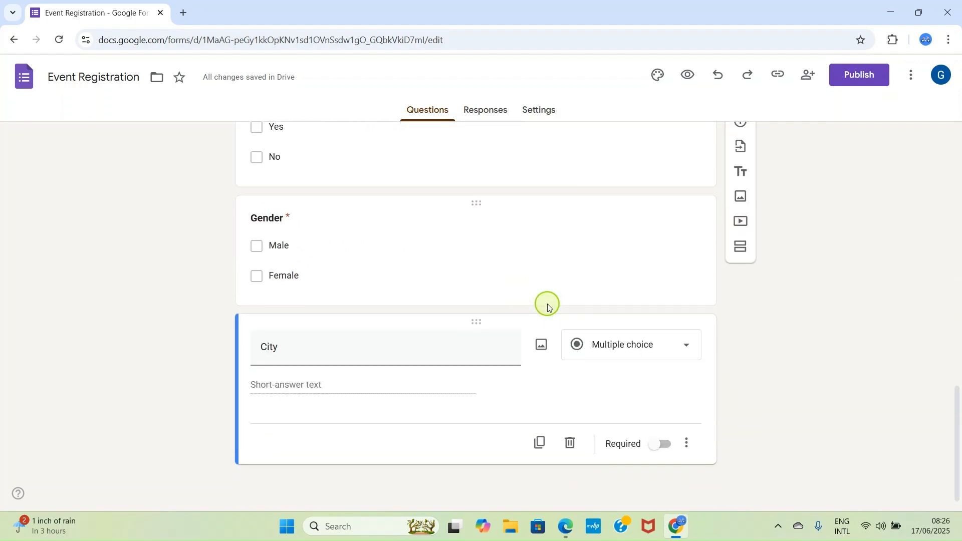
scroll(548, 307, up, 6)
scroll(548, 313, down, 5)
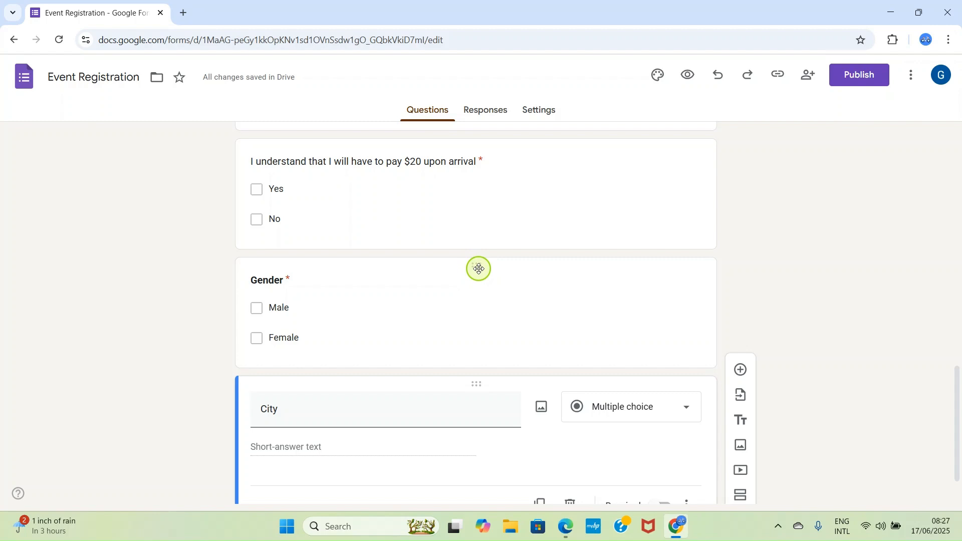
drag(476, 264, 504, 392)
scroll(535, 396, down, 4)
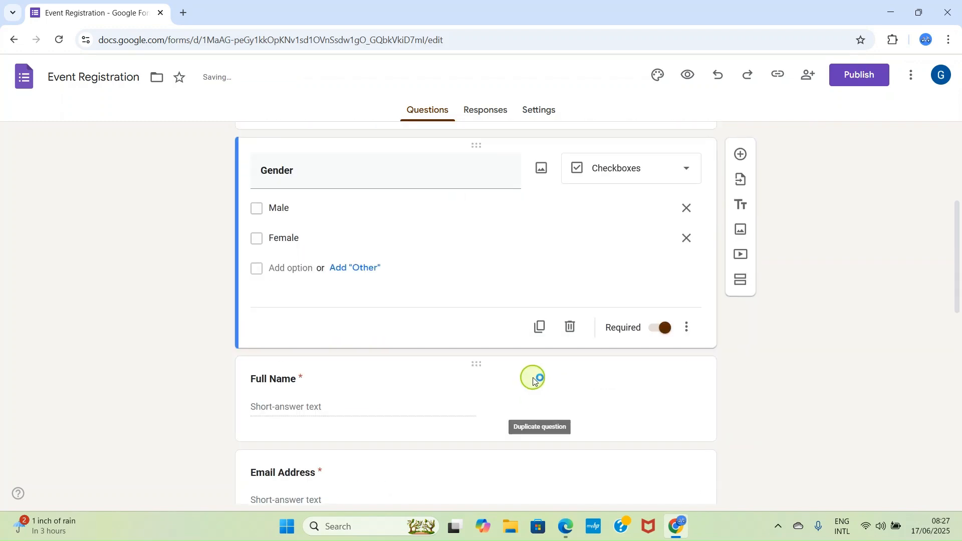
scroll(496, 294, up, 1)
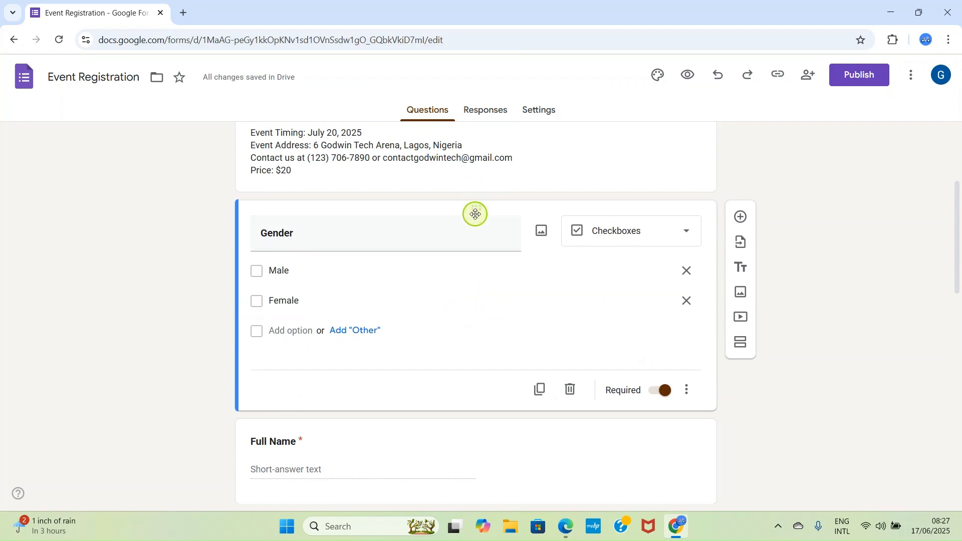
drag(479, 208, 460, 350)
scroll(485, 376, down, 2)
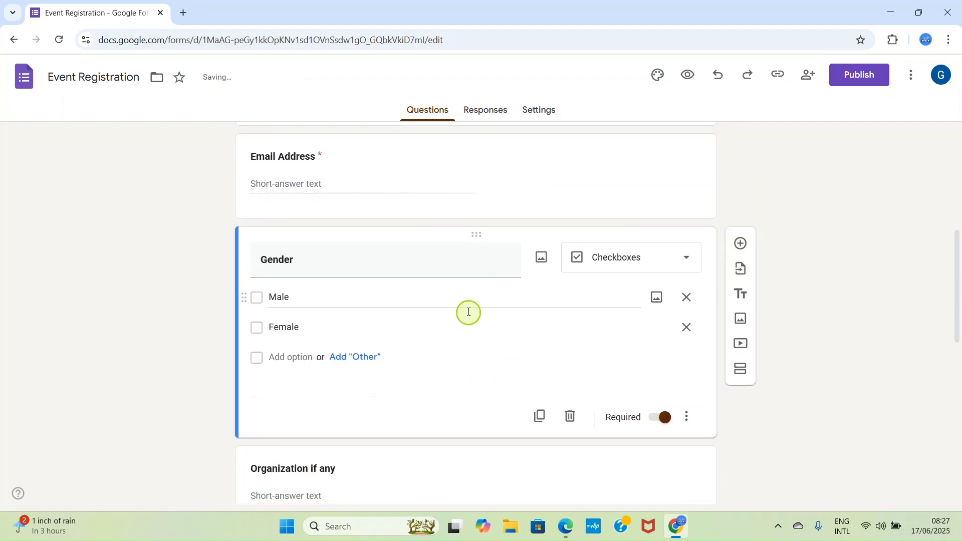
click(470, 317)
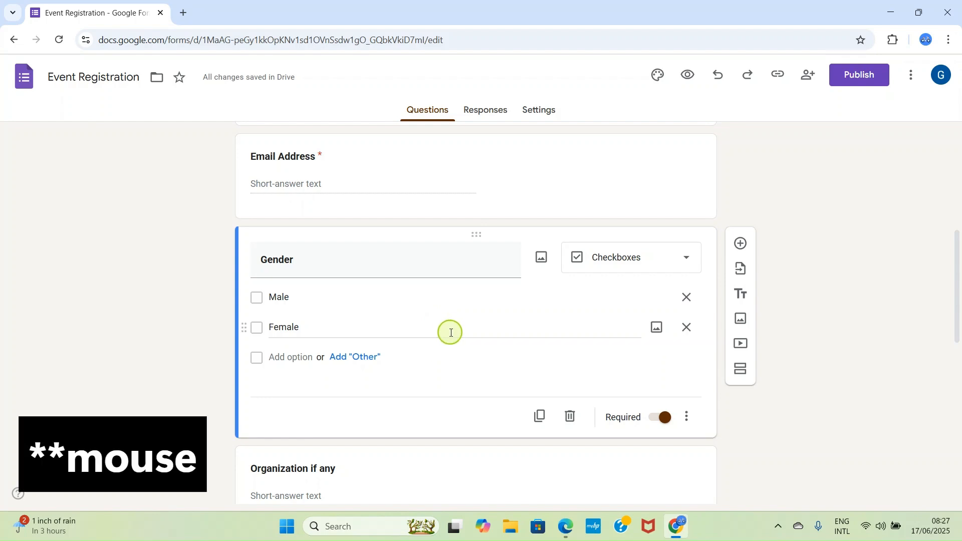
- Move the City question from the end of the form to directly below the Gender question
scroll(449, 323, down, 10)
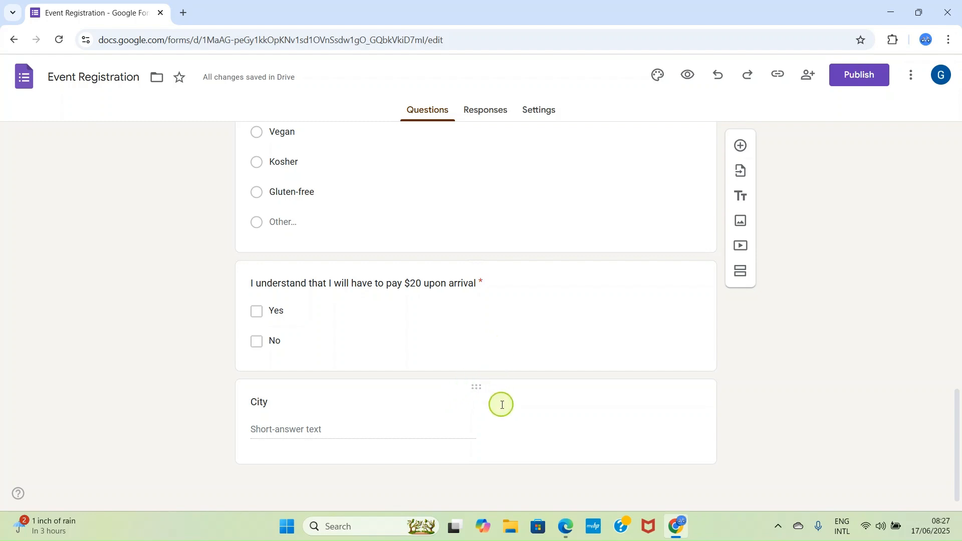
drag(472, 387, 459, 425)
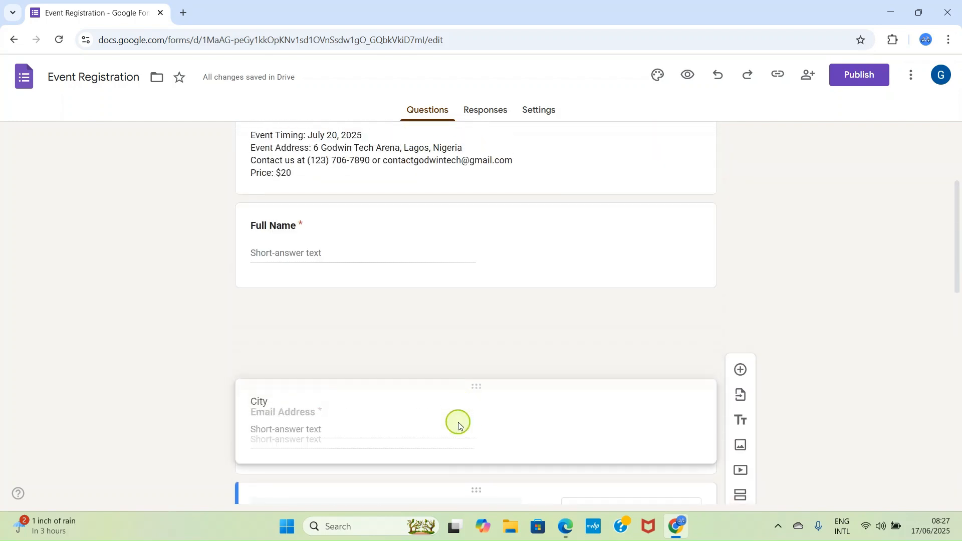
drag(461, 506, 473, 410)
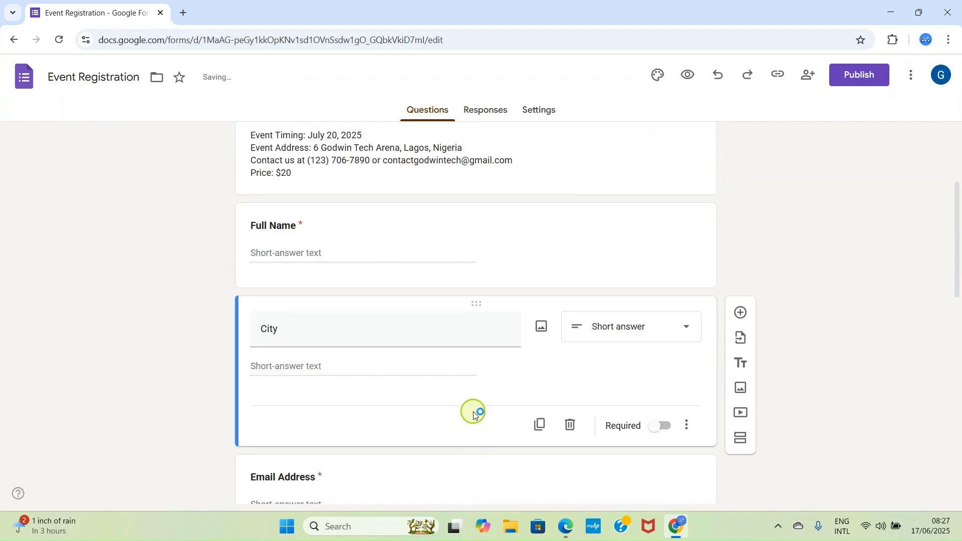
scroll(469, 371, down, 4)
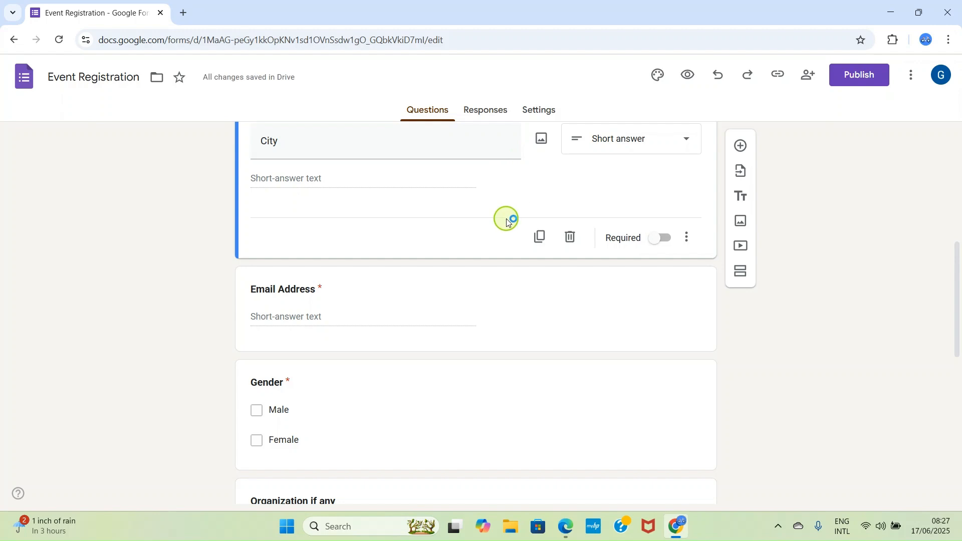
scroll(506, 220, up, 1)
drag(476, 182, 391, 292)
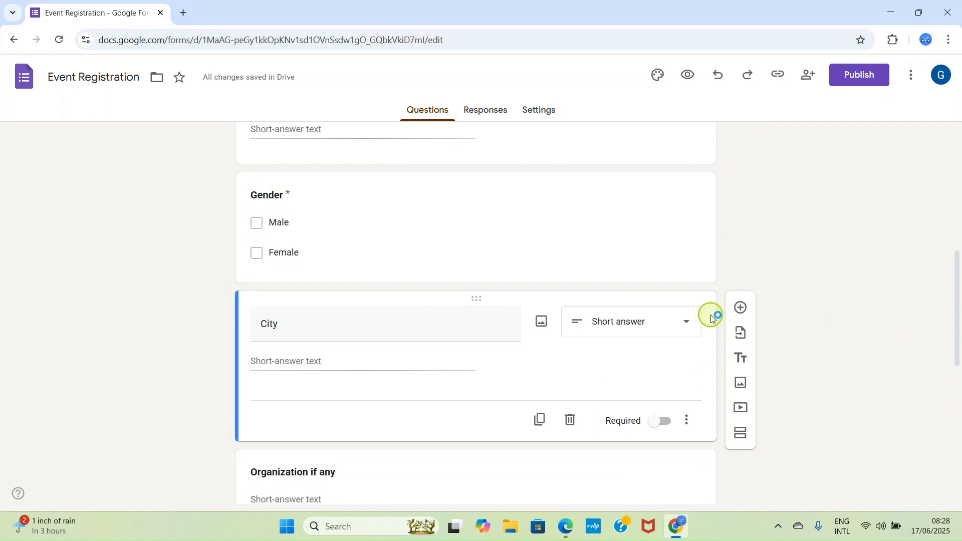
- Make the City question's title bold and set the question as required
double_click(269, 325)
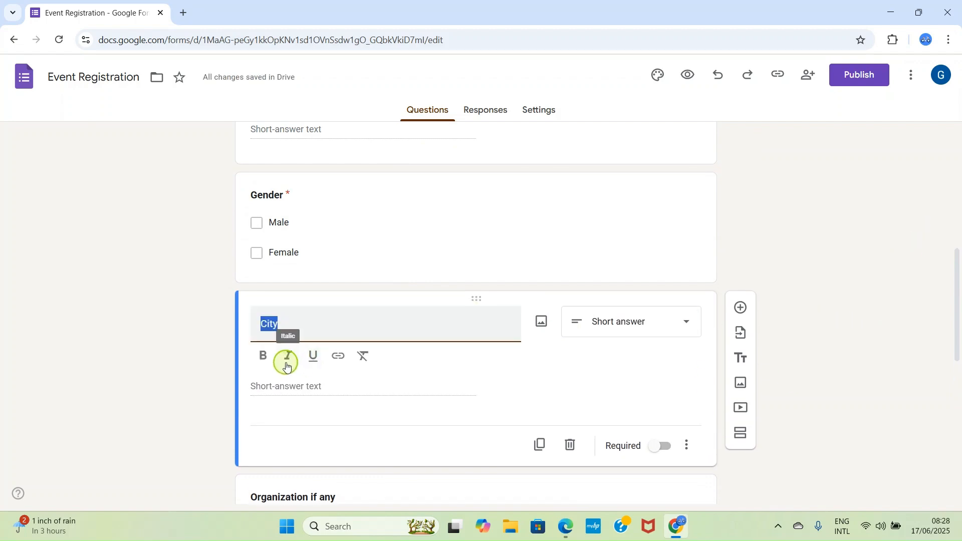
click(270, 363)
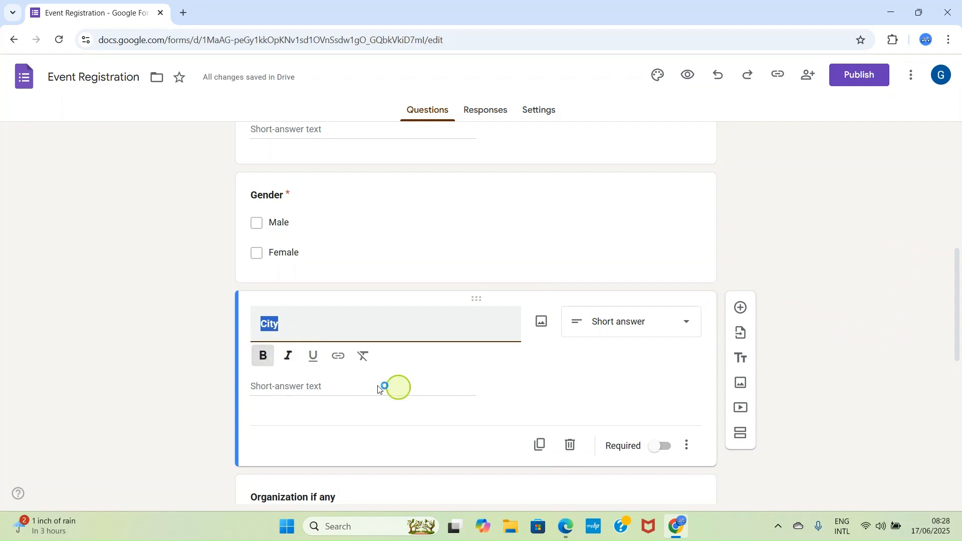
click(864, 362)
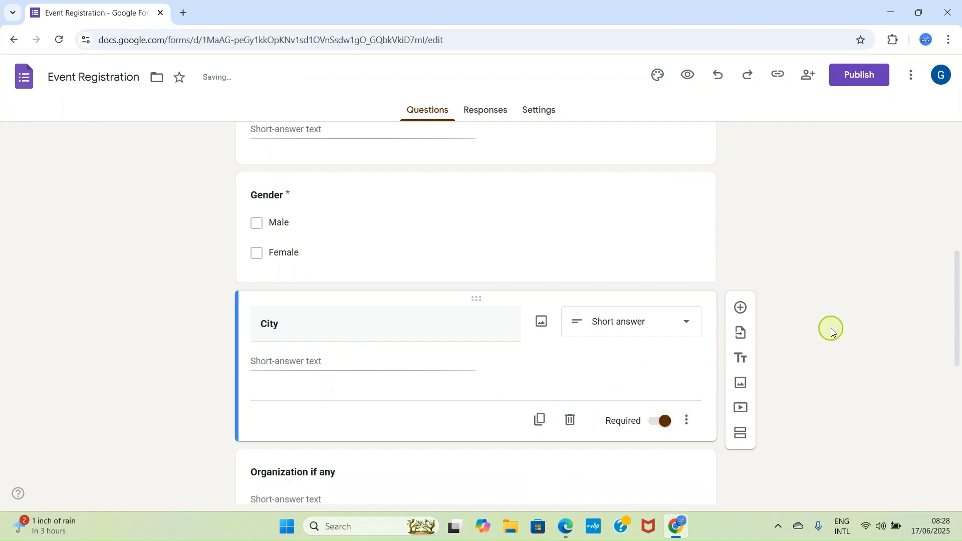
scroll(831, 328, up, 3)
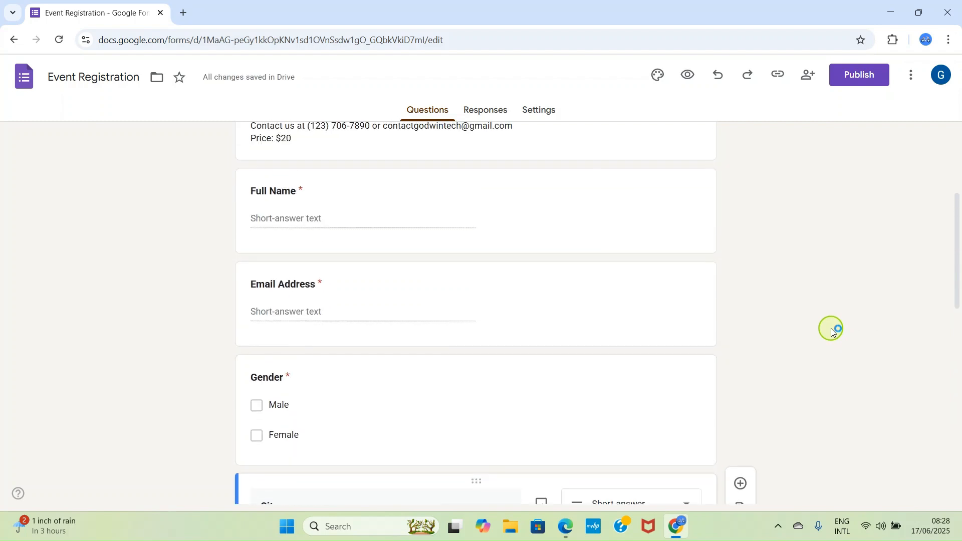
scroll(349, 273, up, 3)
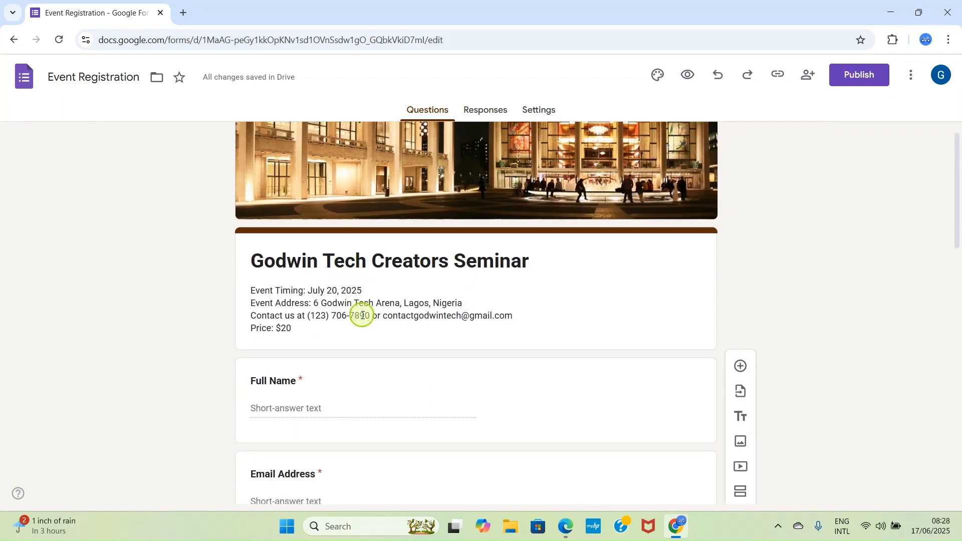
scroll(361, 316, down, 2)
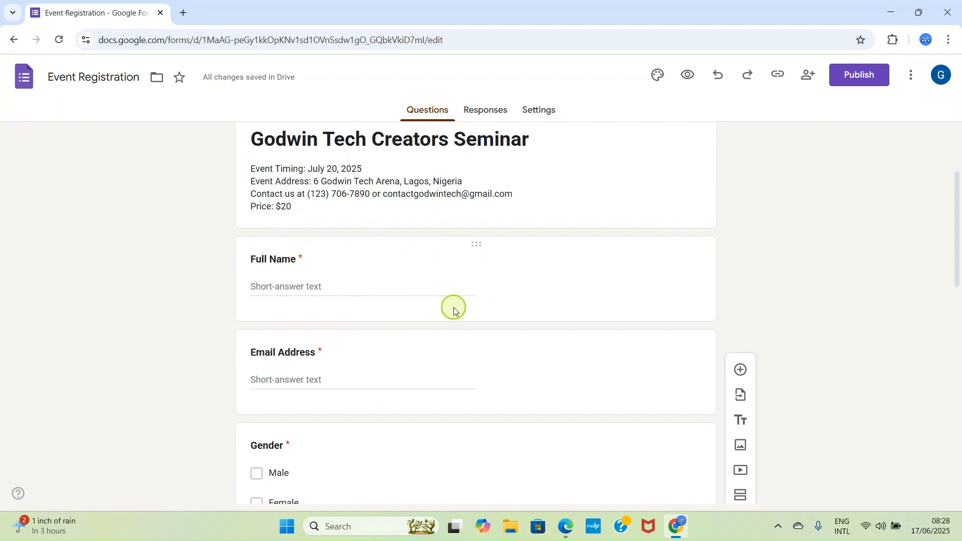
- Preview the registration form as a respondent, check its questions down to the submission area, and return to the form editor
scroll(443, 331, down, 8)
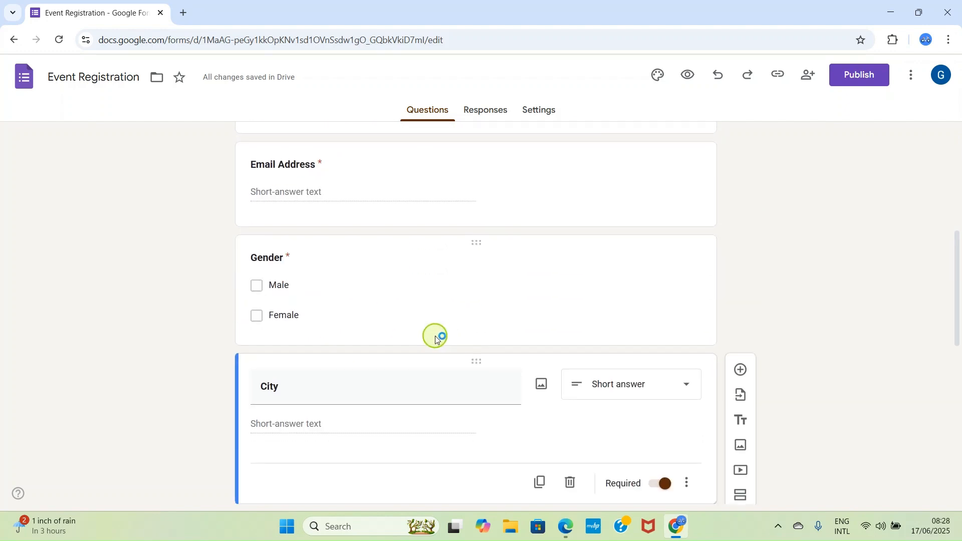
scroll(435, 346, down, 5)
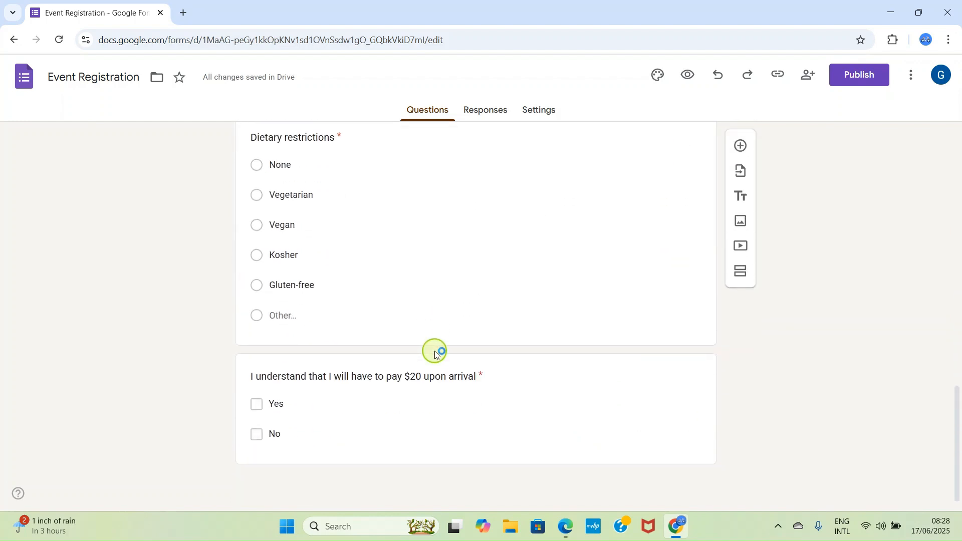
scroll(766, 435, up, 15)
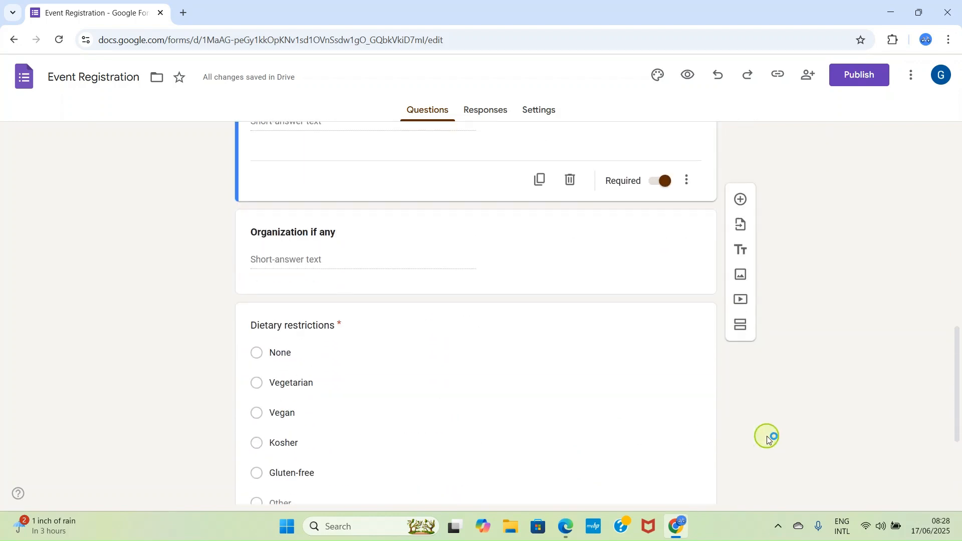
scroll(765, 436, up, 2)
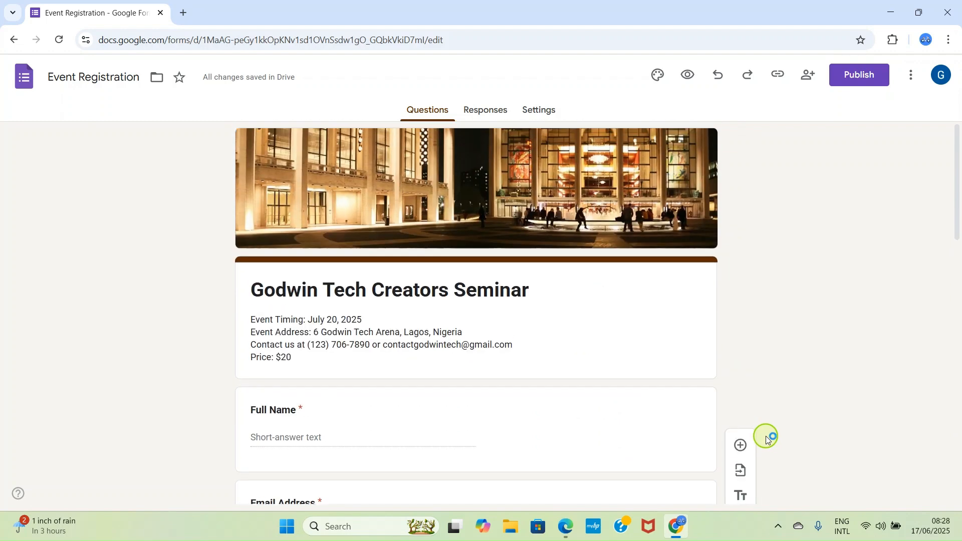
click(689, 80)
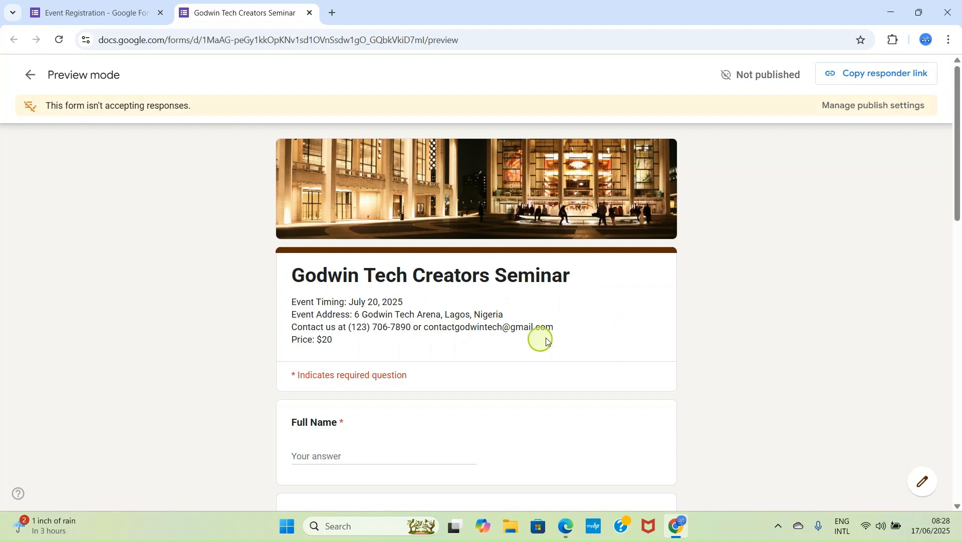
scroll(441, 361, down, 6)
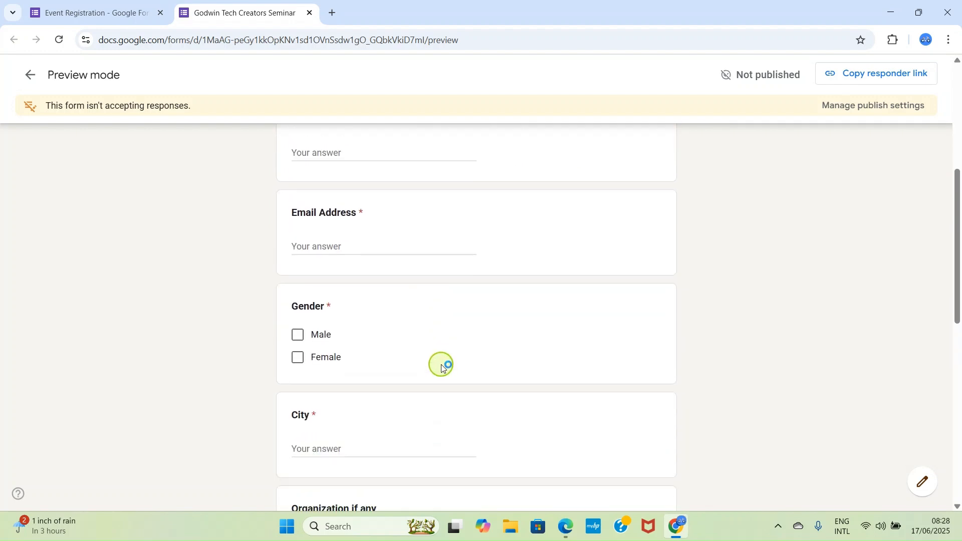
scroll(442, 367, down, 5)
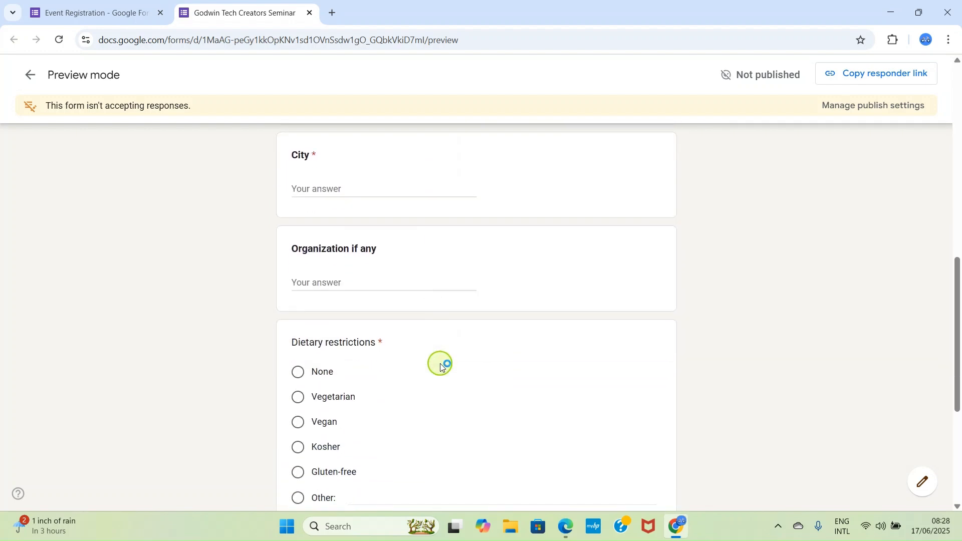
scroll(440, 362, down, 3)
scroll(477, 262, up, 3)
scroll(484, 355, down, 1)
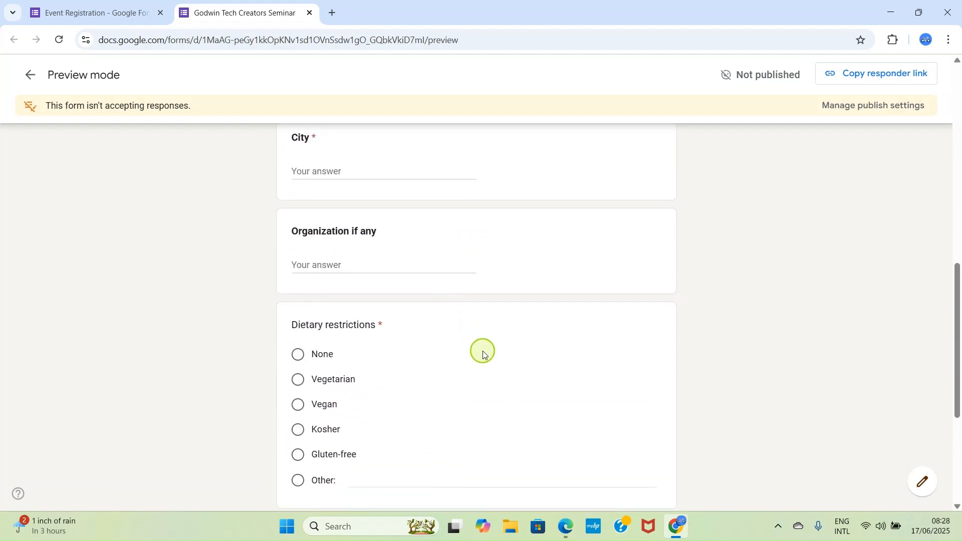
scroll(484, 355, down, 5)
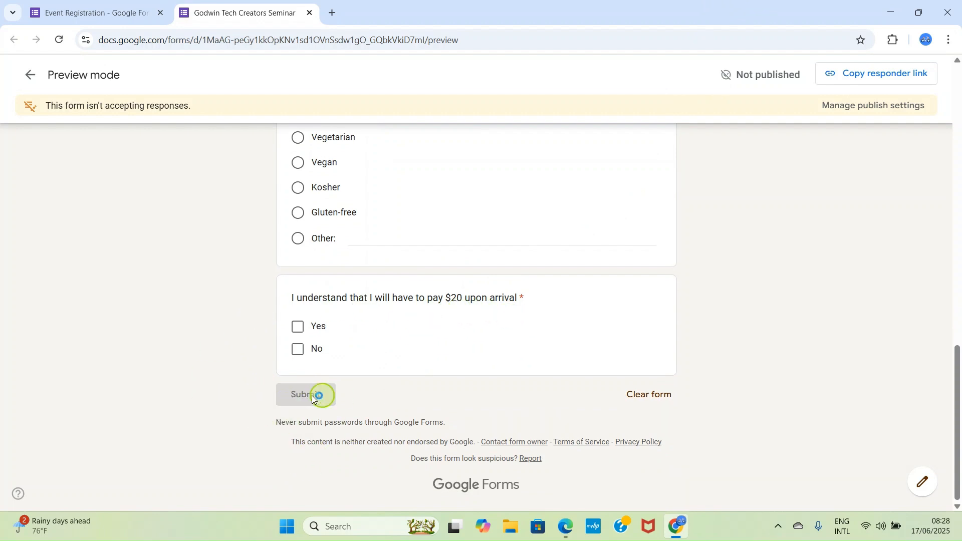
scroll(521, 280, up, 6)
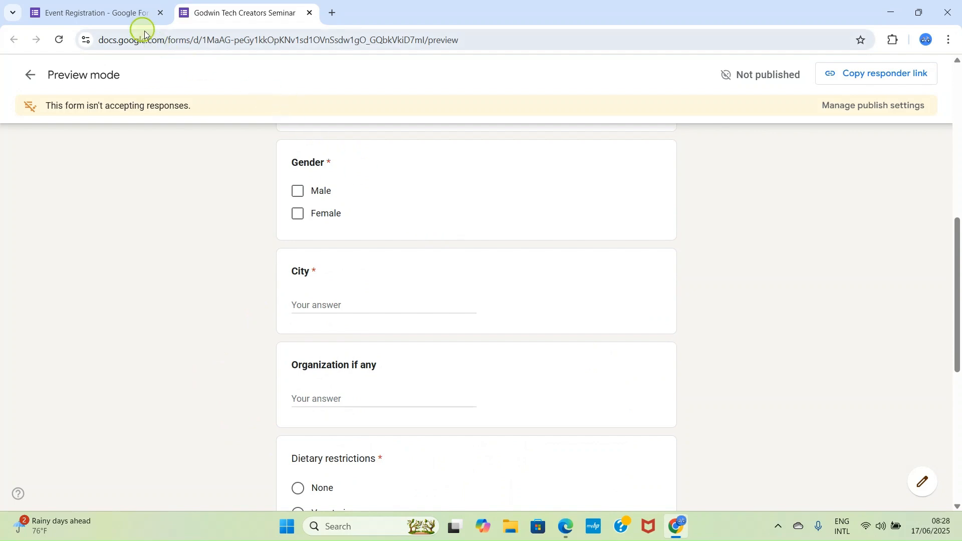
click(124, 11)
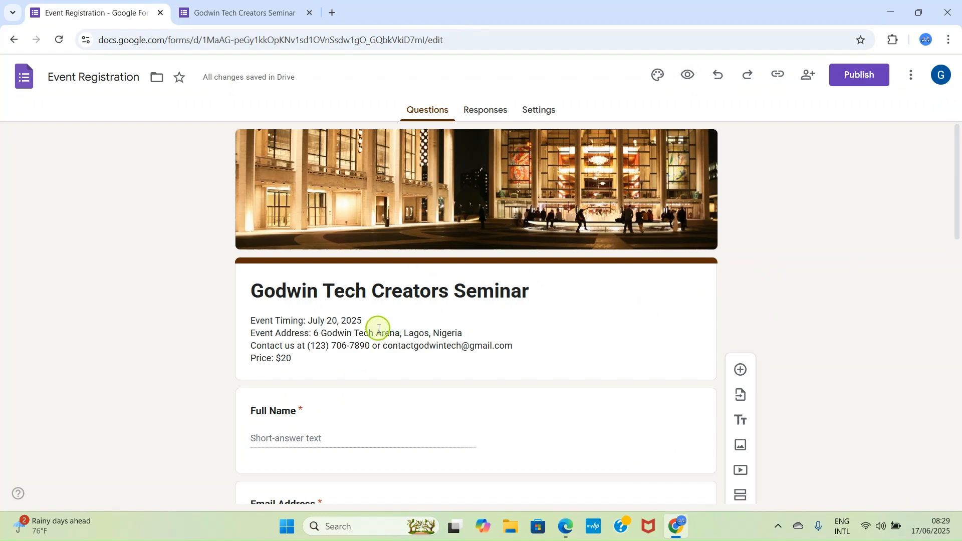
- Publish the form for anyone with the link and copy its unshortened responder link
click(912, 75)
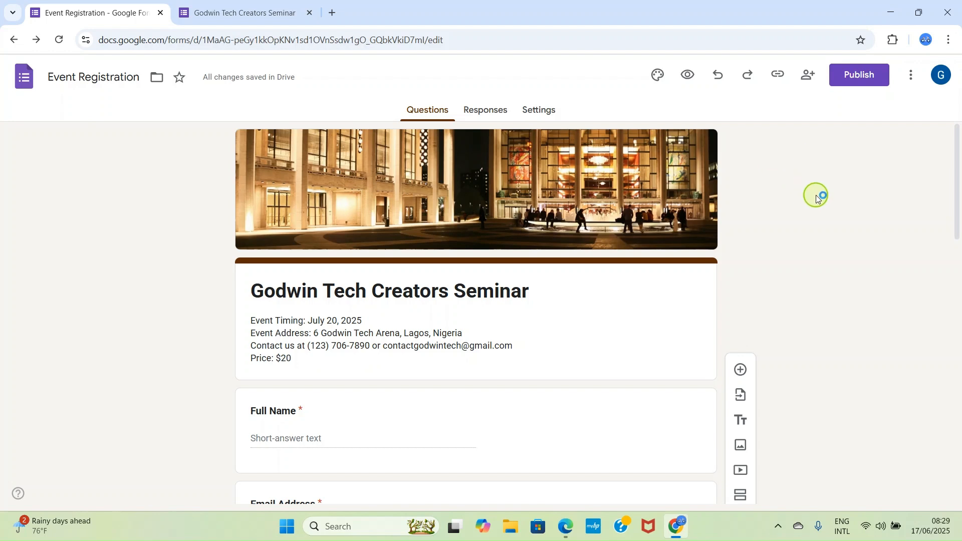
click(858, 76)
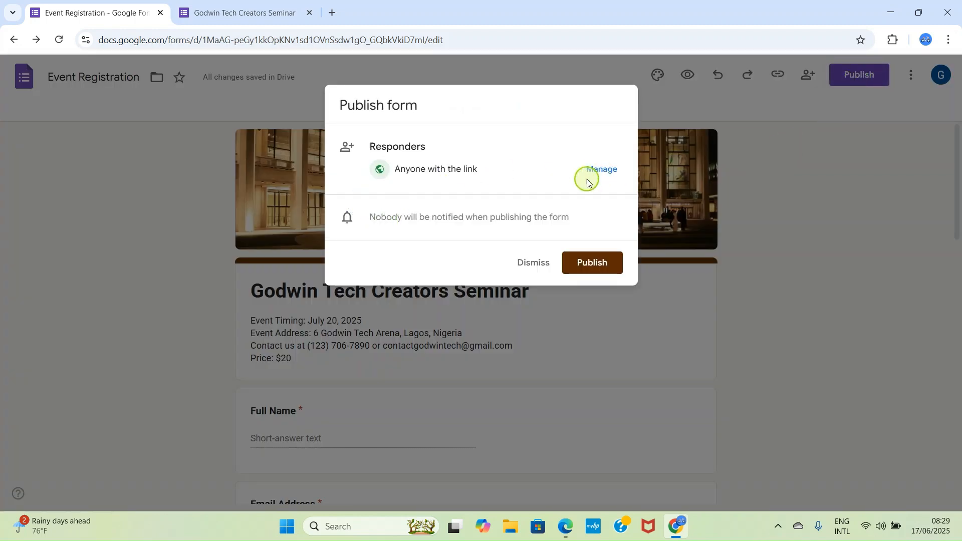
click(590, 266)
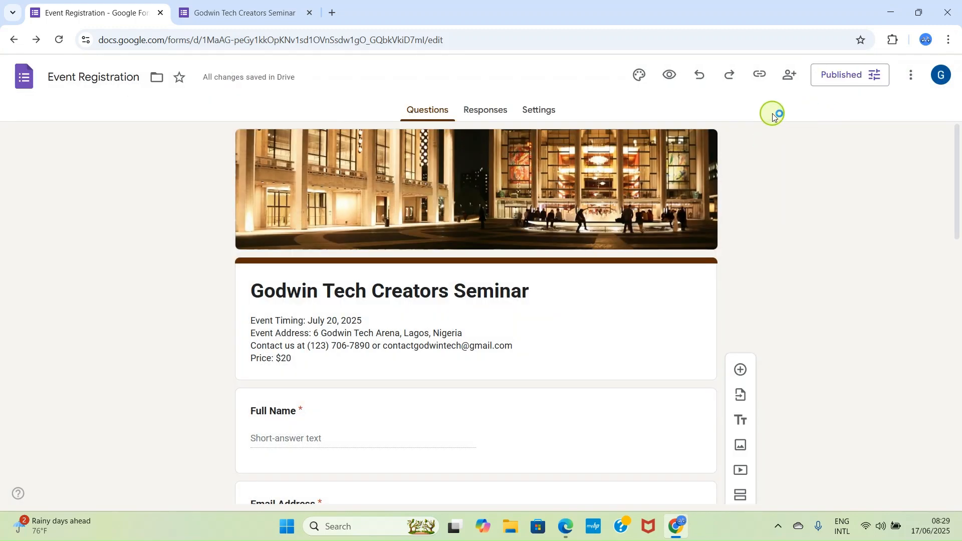
click(760, 78)
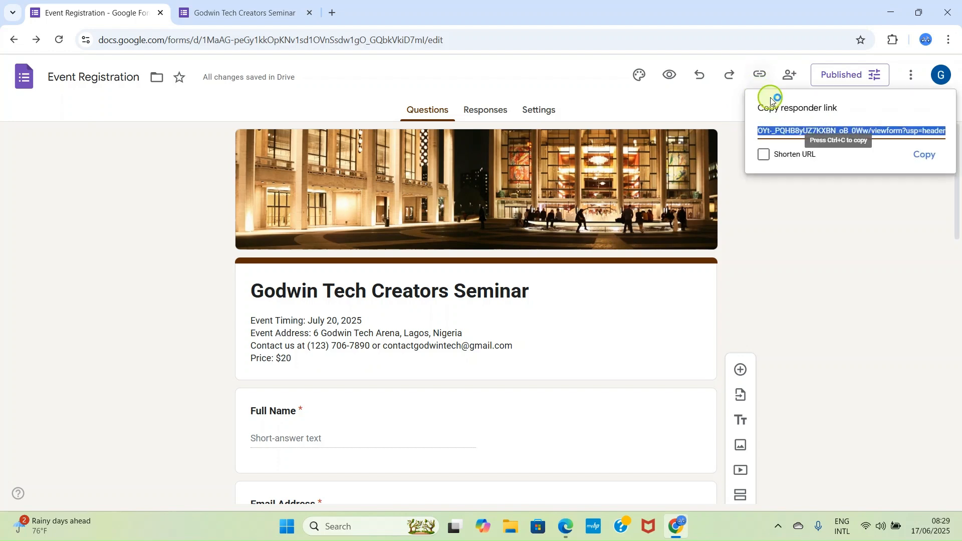
click(926, 154)
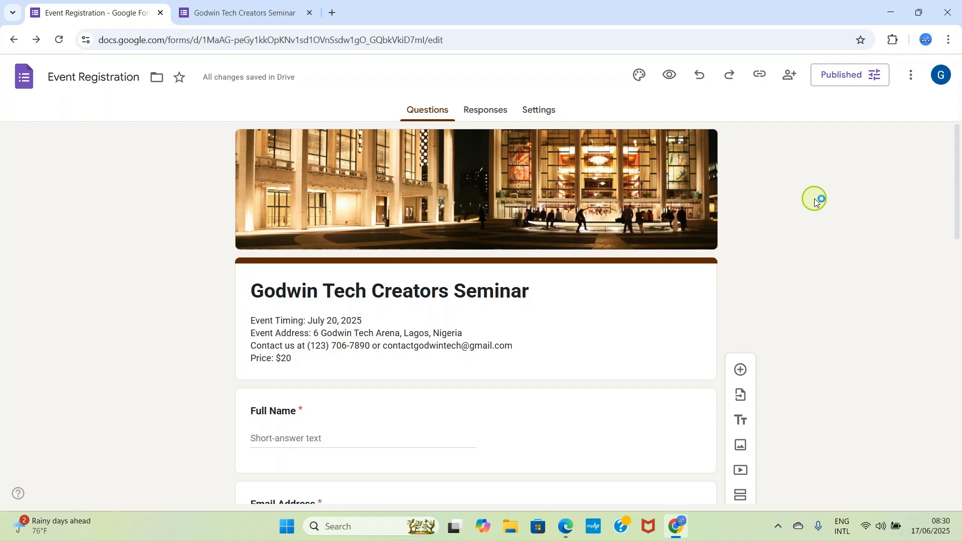
- Look over the published form's questions, check its responses page, and return to the questions
scroll(816, 362, down, 5)
scroll(817, 362, up, 2)
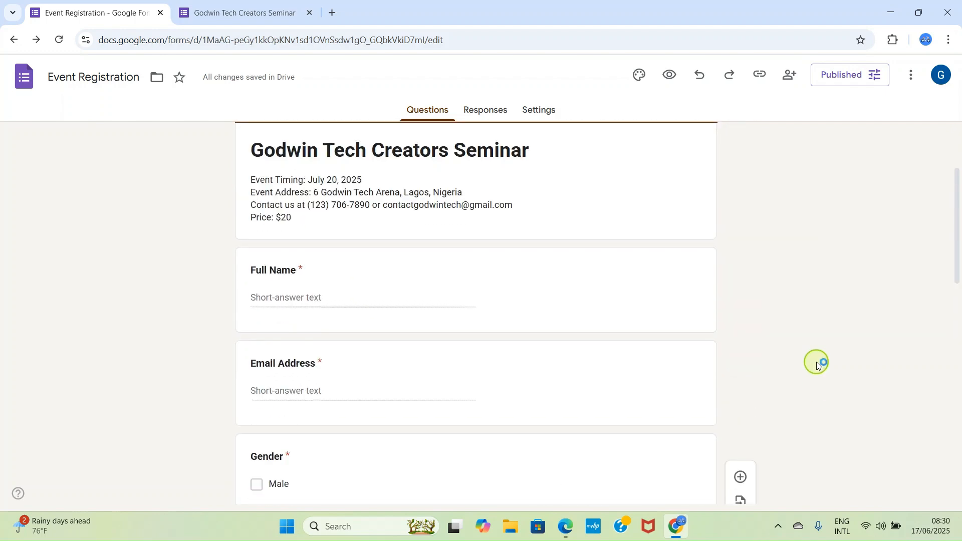
scroll(816, 365, down, 5)
scroll(816, 368, up, 8)
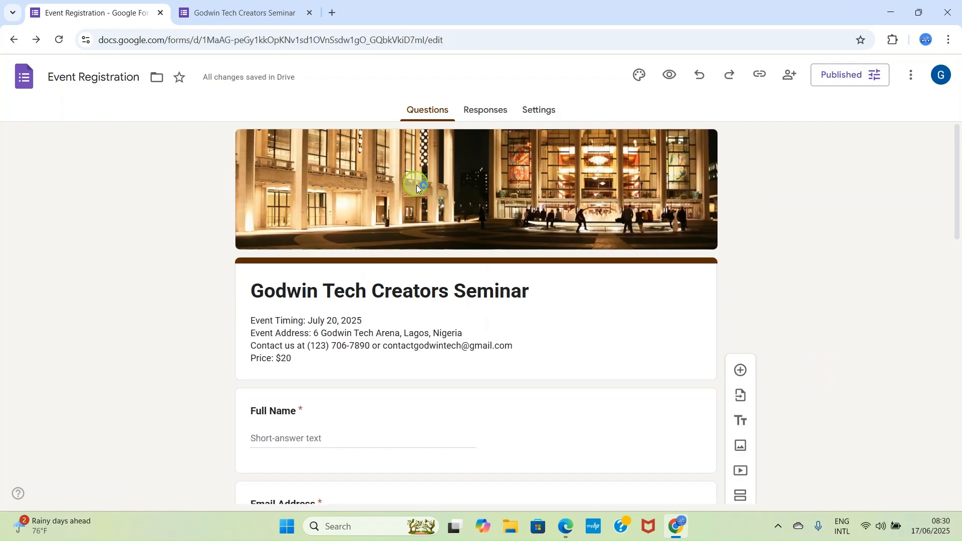
click(488, 107)
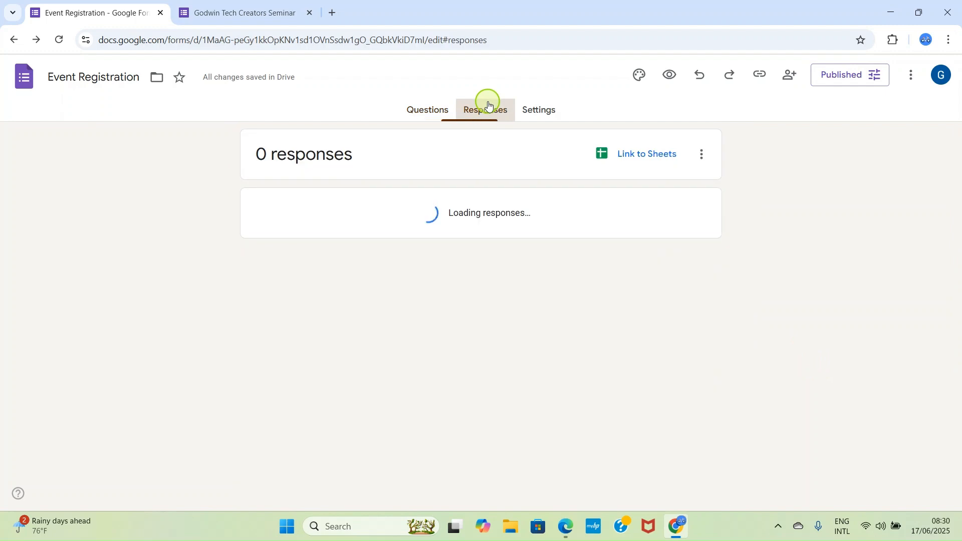
click(415, 113)
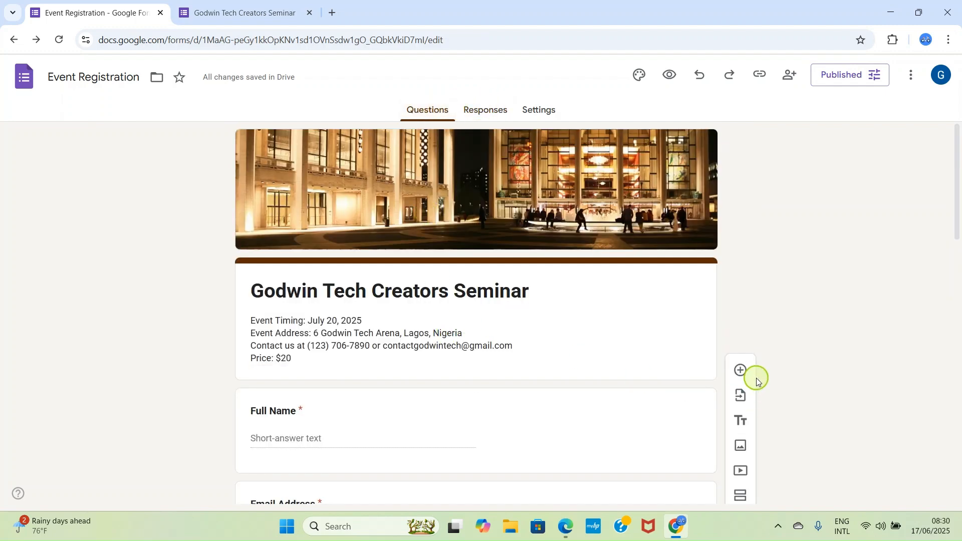